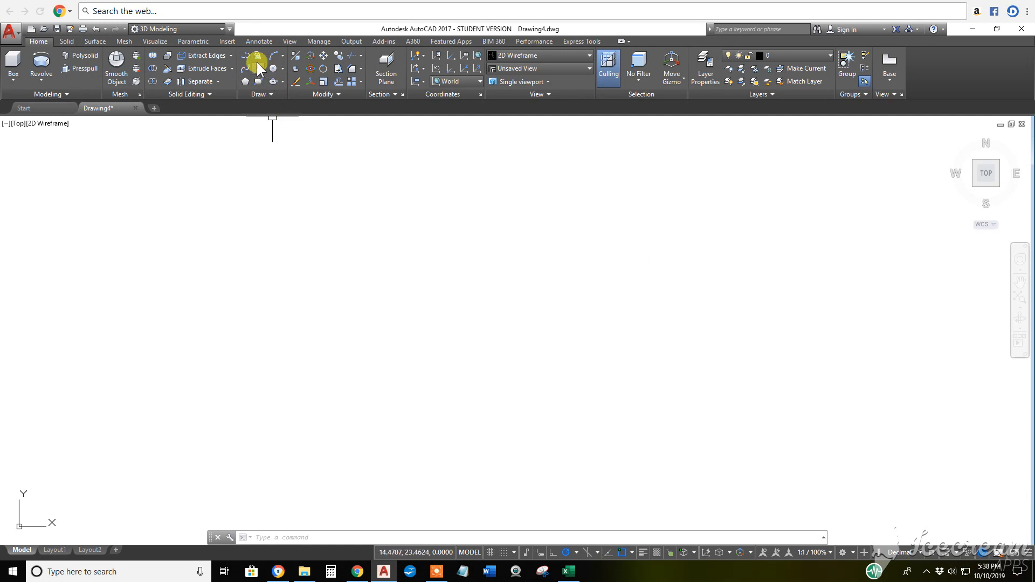
Step: Draw a closed 13-vertex polyline as an upright profile with a zigzag left side and a smoother right side
left_click(246, 55)
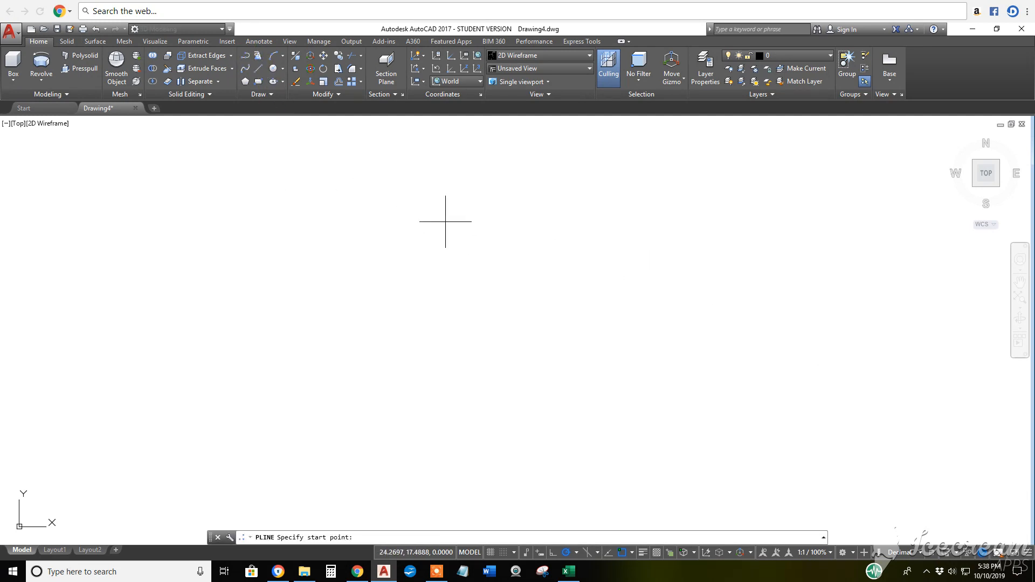
left_click(492, 206)
left_click(456, 218)
left_click(466, 250)
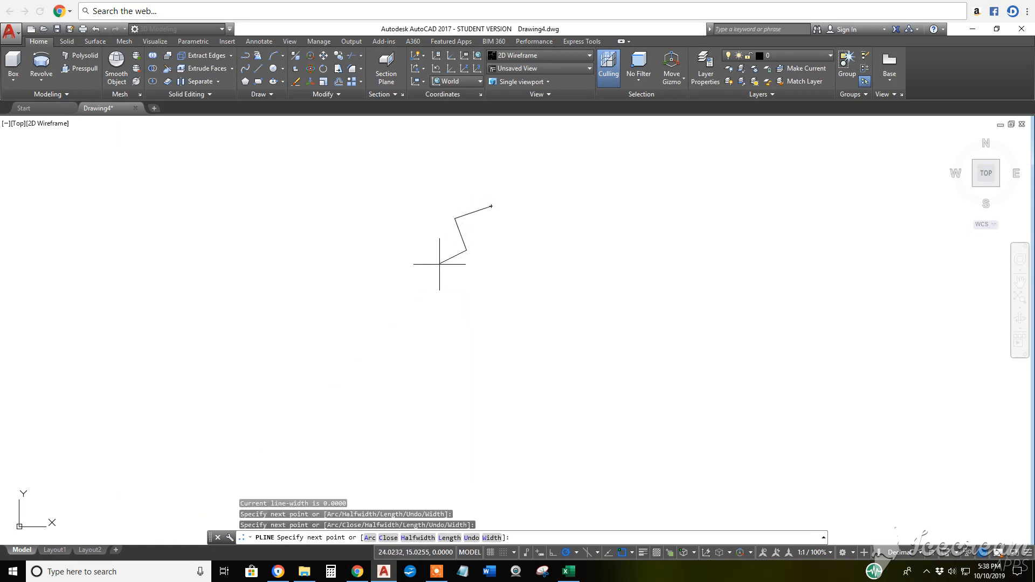
left_click(429, 276)
left_click(446, 309)
left_click(472, 309)
left_click(463, 336)
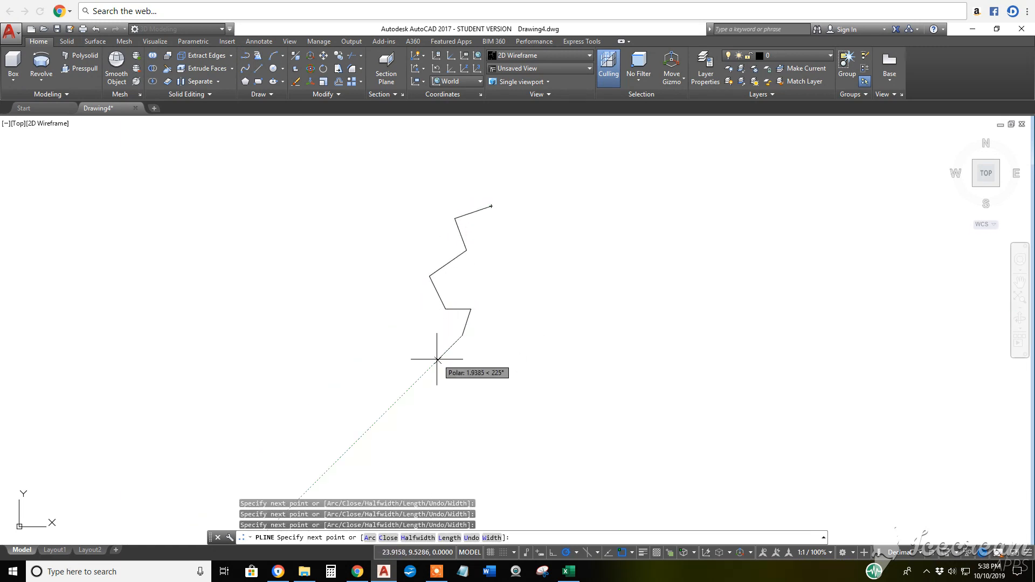
left_click(438, 359)
left_click(459, 380)
left_click(505, 394)
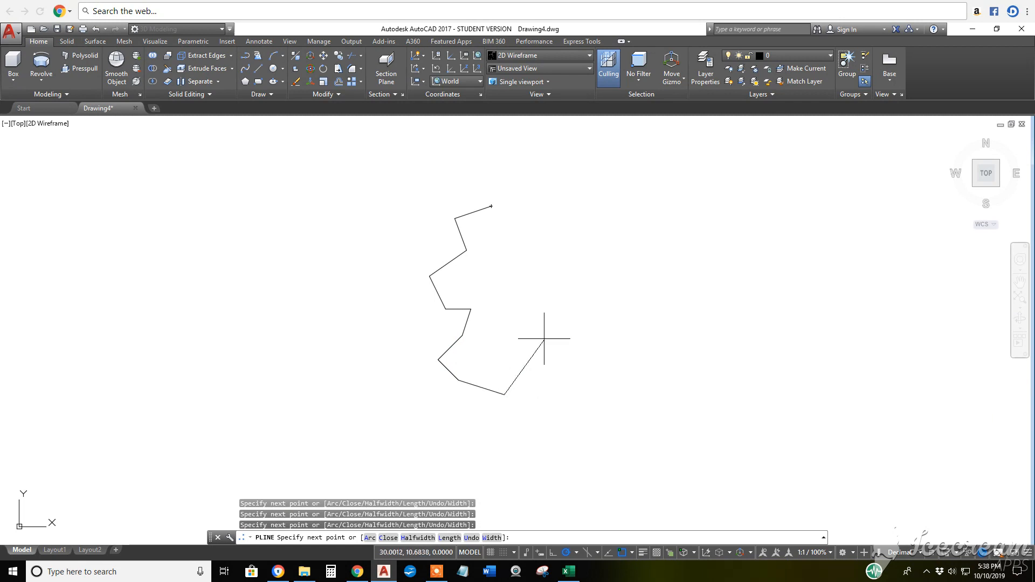
left_click(542, 335)
left_click(533, 291)
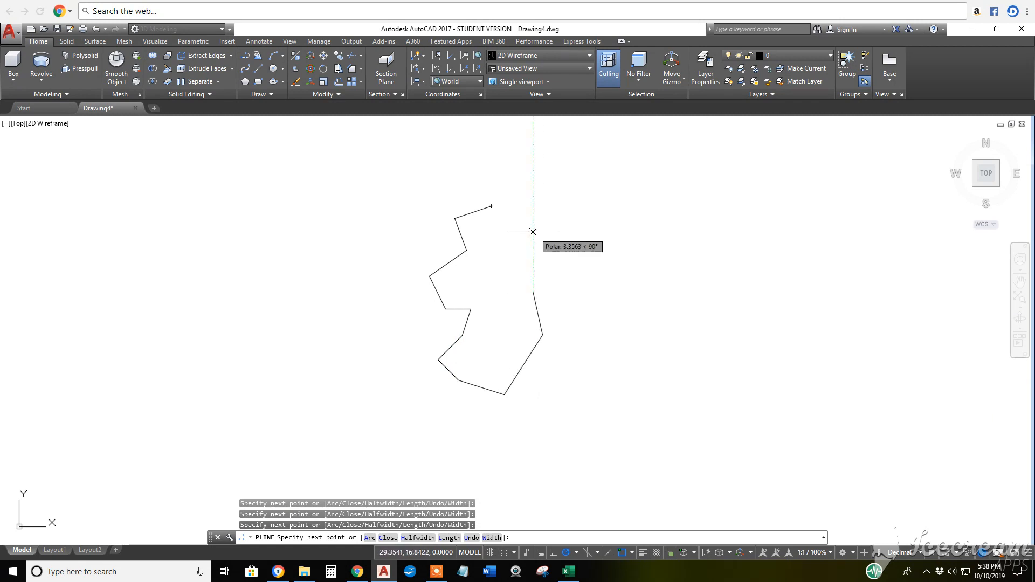
left_click(532, 228)
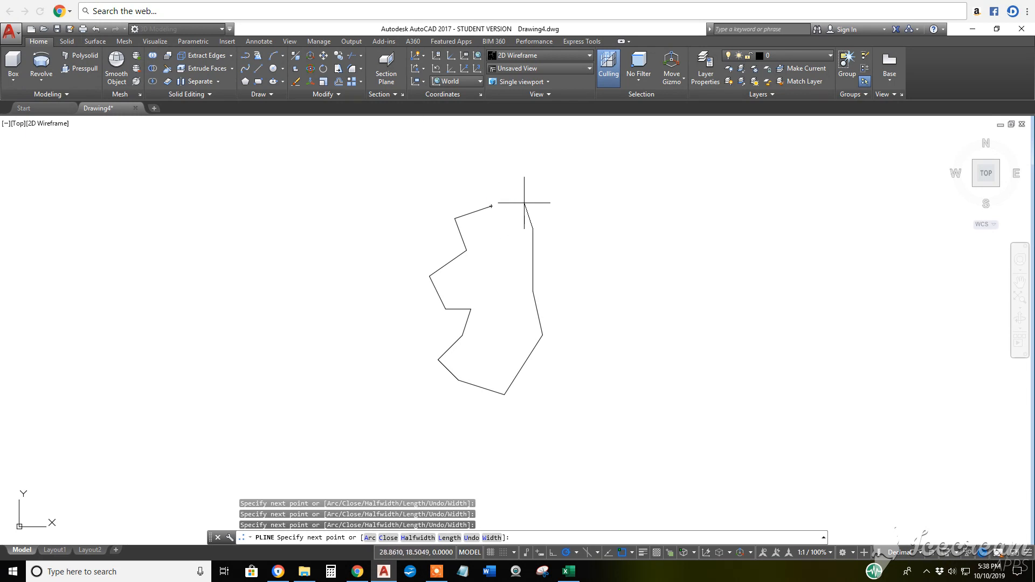
right_click(524, 203)
left_click(552, 264)
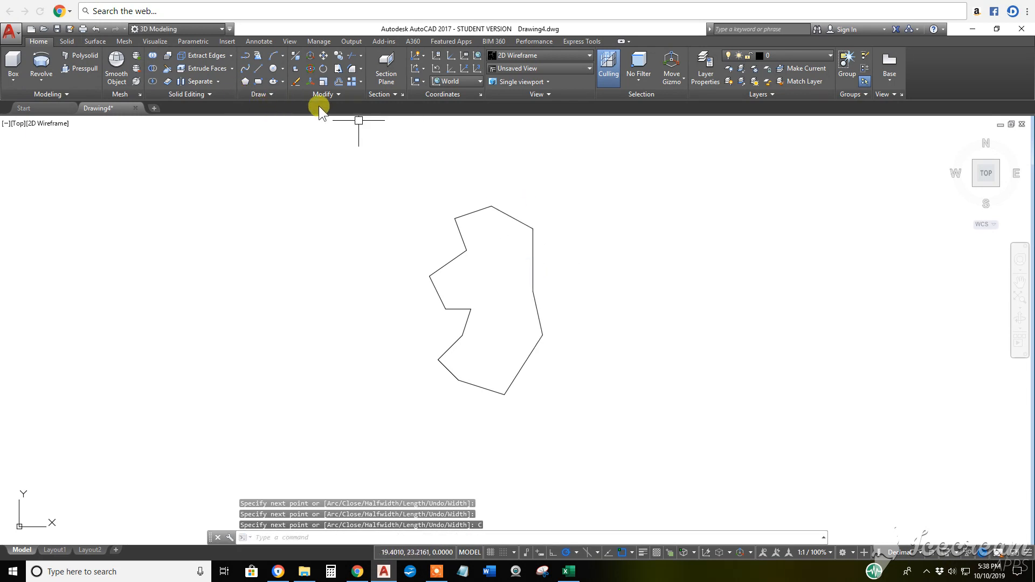
Step: Convert the closed polyline into a smooth spline curve with Edit Polyline
left_click(336, 95)
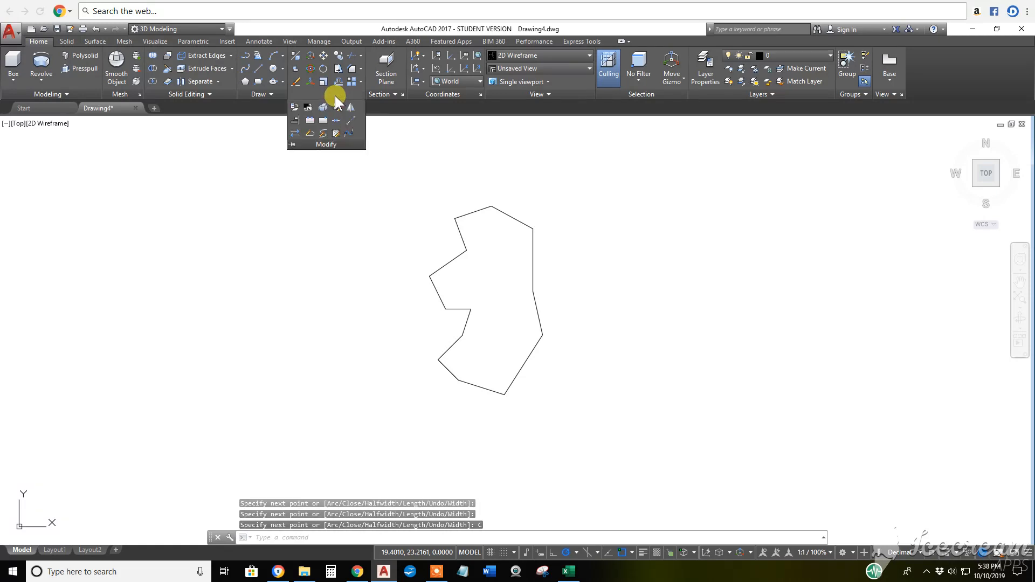
left_click(310, 134)
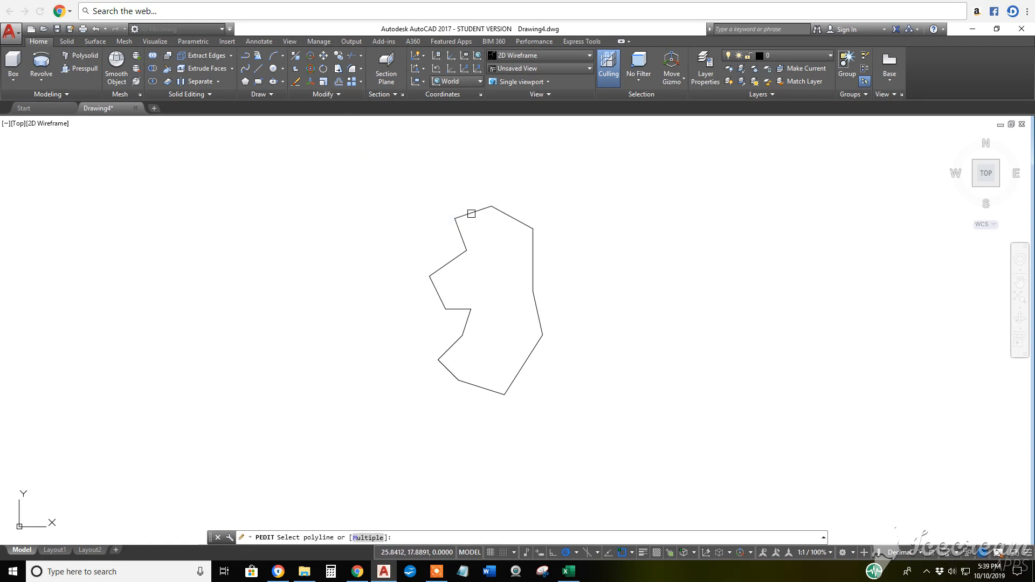
left_click(473, 214)
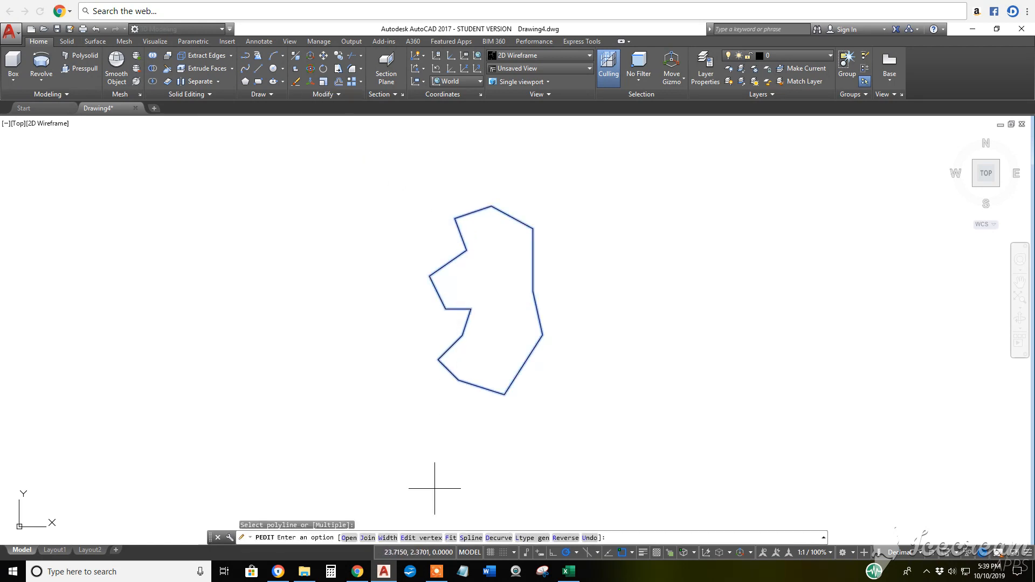
left_click(471, 538)
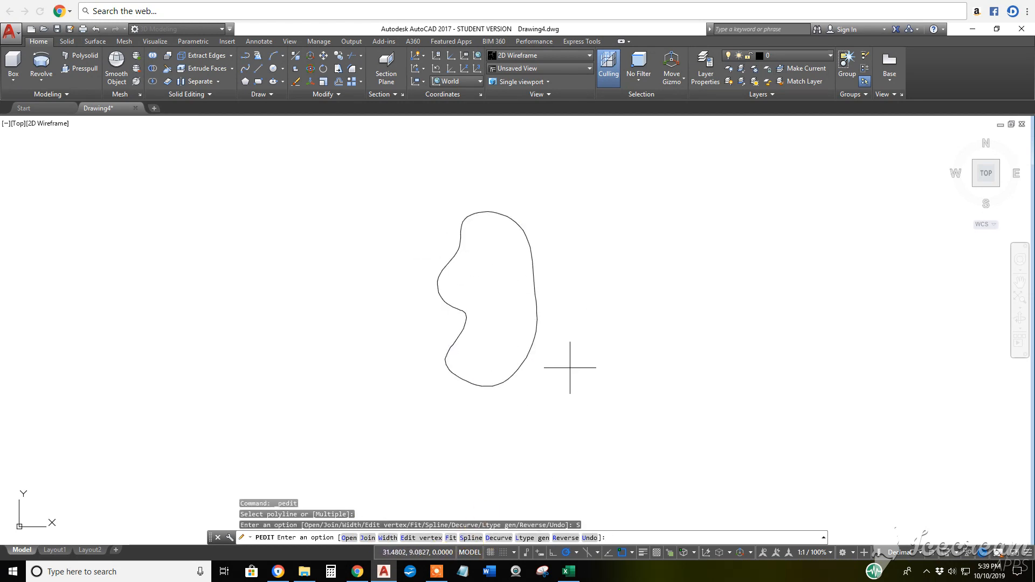
key("Escape")
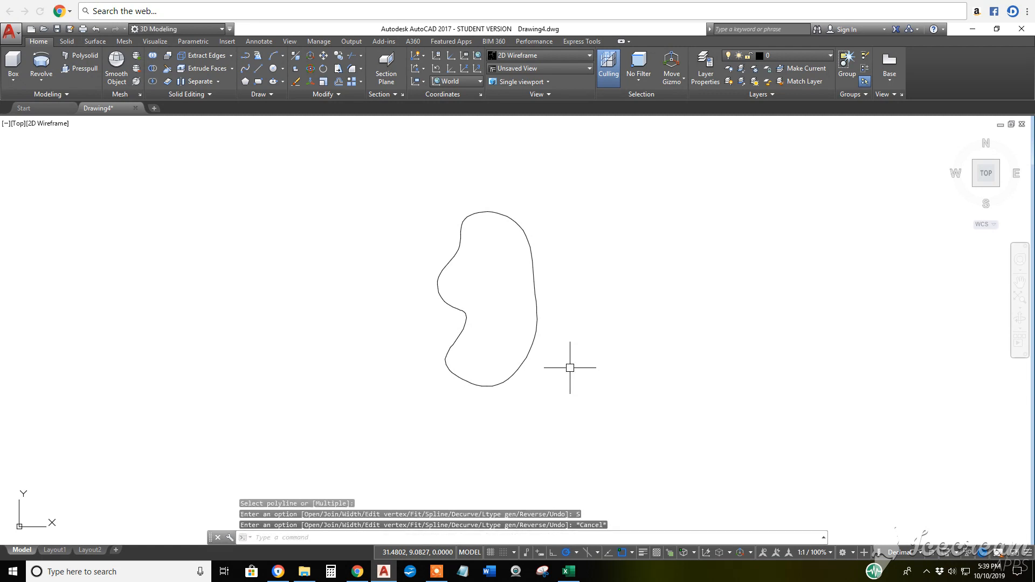
Step: Stretch the control vertices along the profile's right side inward so that side is nearly straight and vertical
left_click(537, 313)
left_click(543, 335)
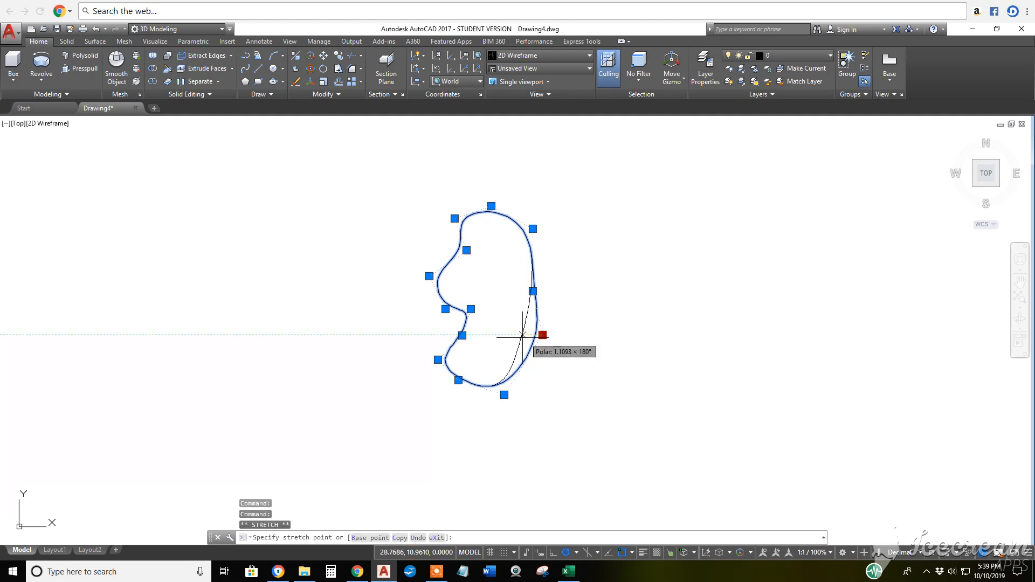
left_click(520, 334)
left_click(532, 291)
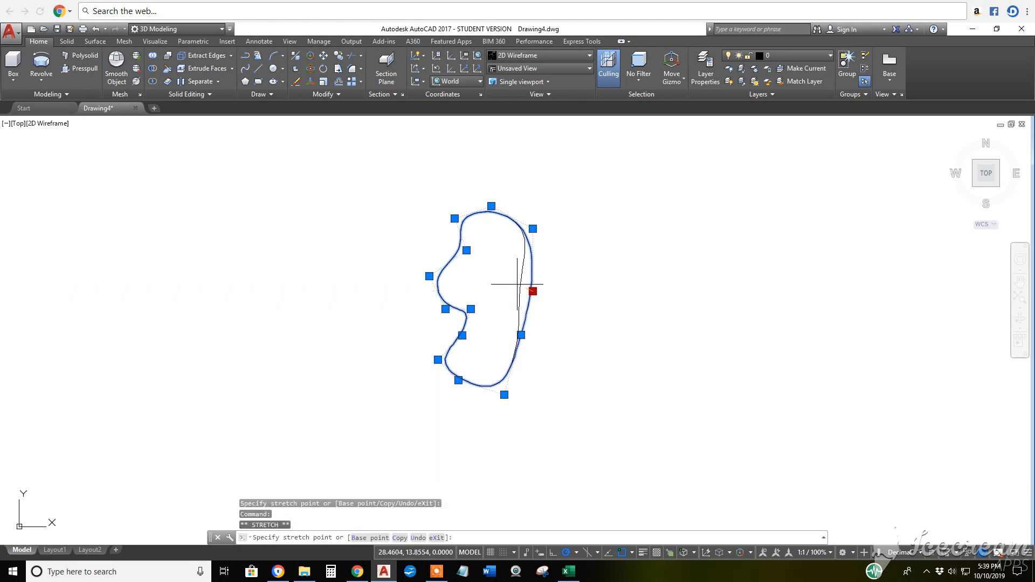
left_click(510, 281)
left_click(533, 228)
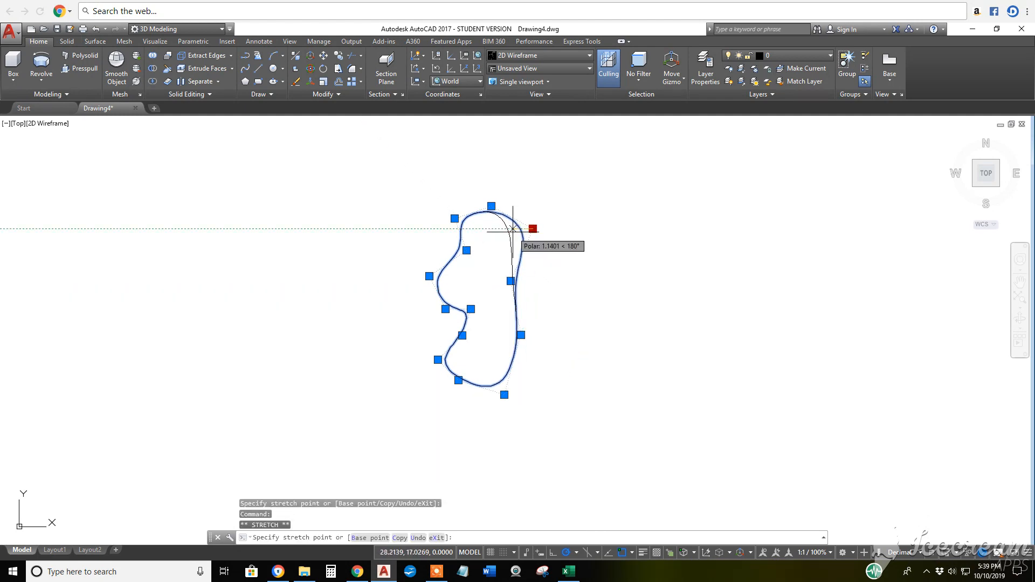
left_click(513, 229)
left_click(521, 335)
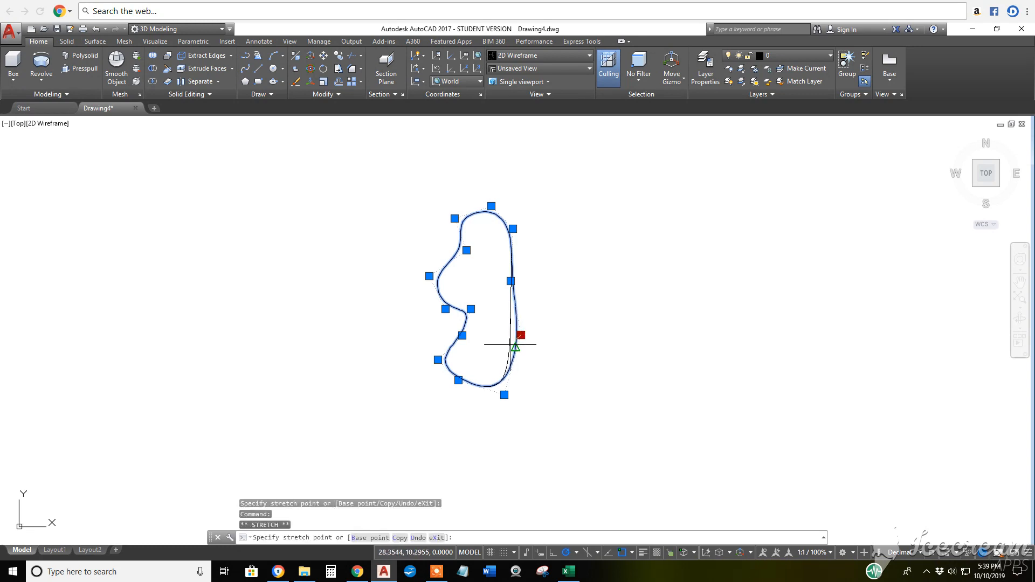
scroll(512, 348, "up", 3)
left_click(521, 346)
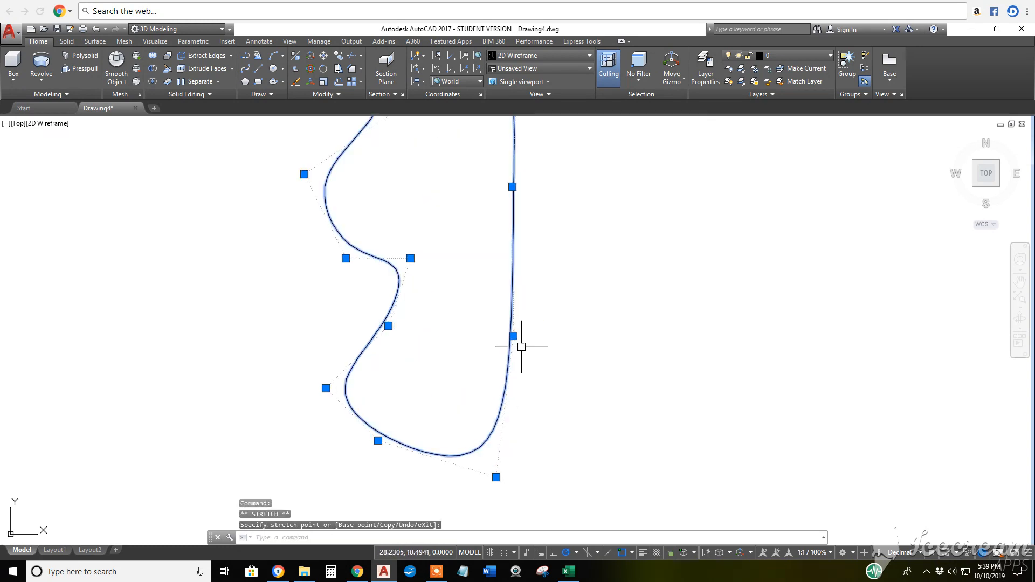
scroll(552, 379, "down", 3)
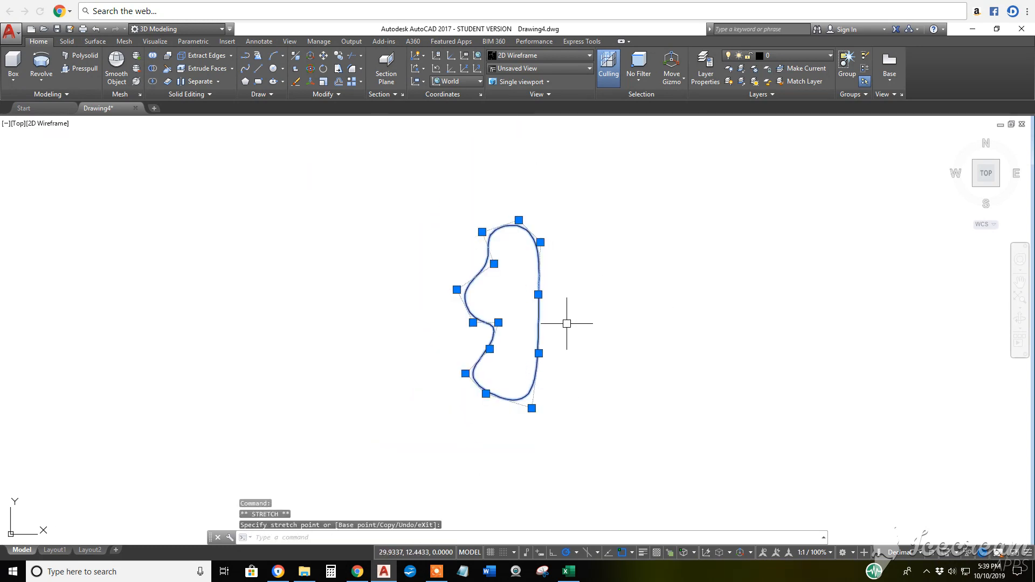
Step: Stretch the two lower-left control vertices of the profile downward to reshape its lower bulge
left_click(490, 349)
left_click(489, 360)
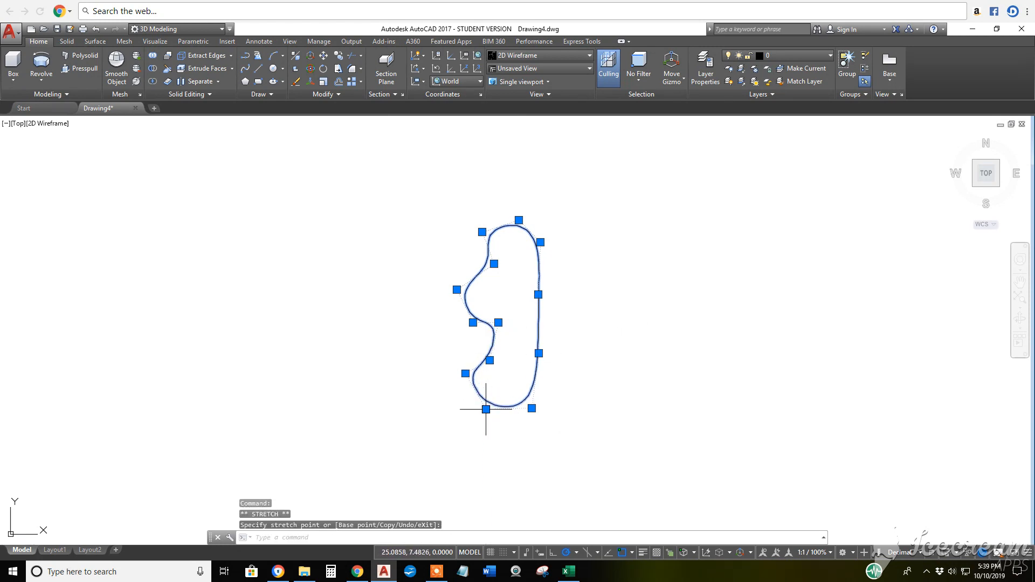
key("Escape")
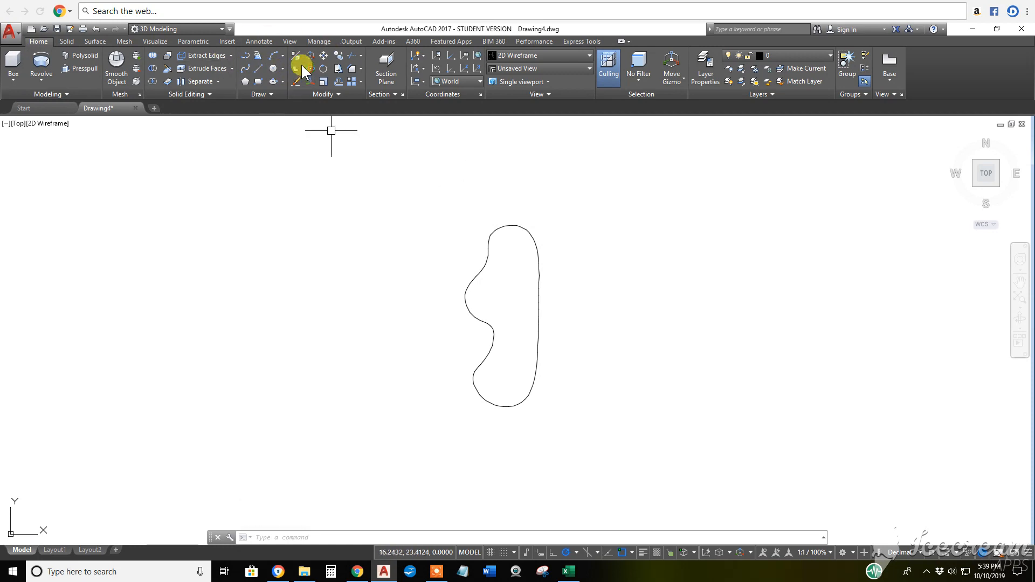
Step: Draw a vertical line just outside the profile's right side, extending slightly past its top and bottom
left_click(258, 69)
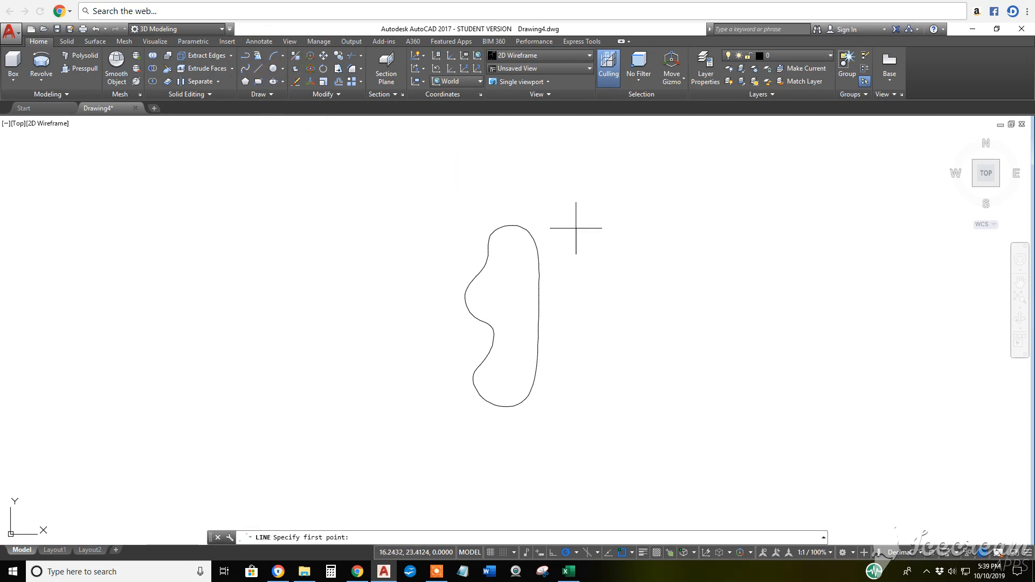
left_click(542, 216)
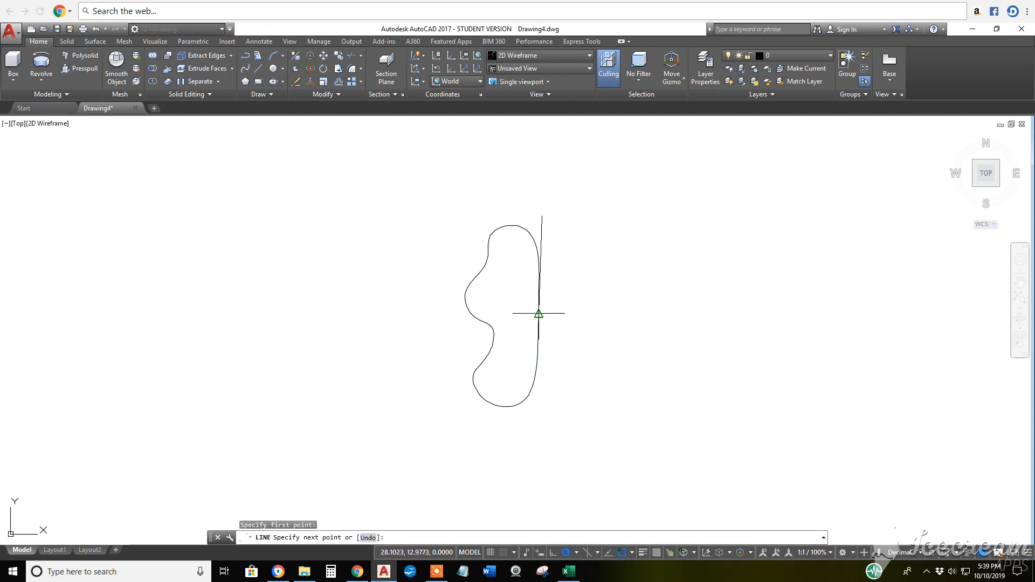
left_click(542, 425)
key("Return")
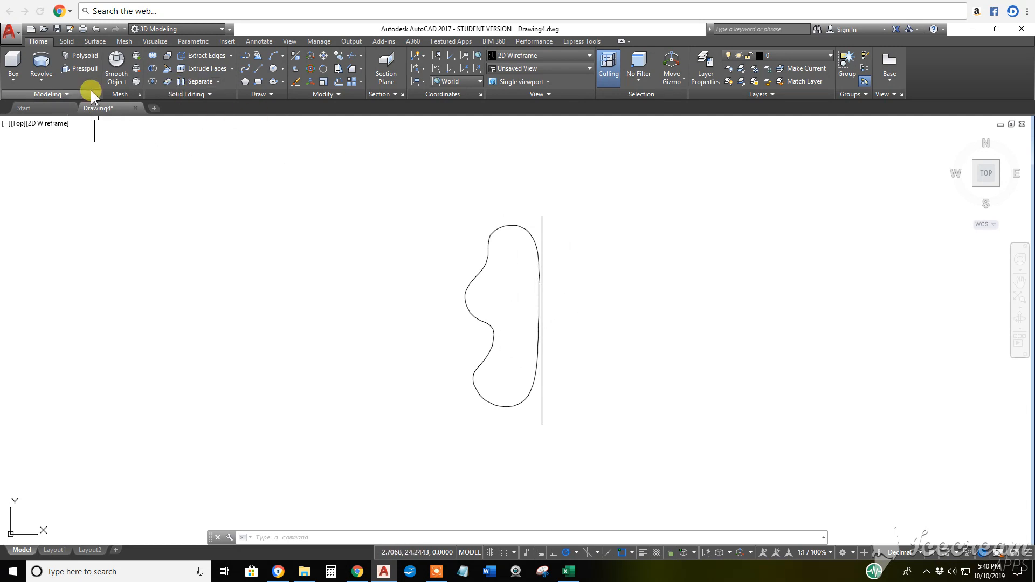
Step: Revolve the closed profile 360 degrees into a solid, using the two endpoints of the vertical line as the axis
left_click(41, 63)
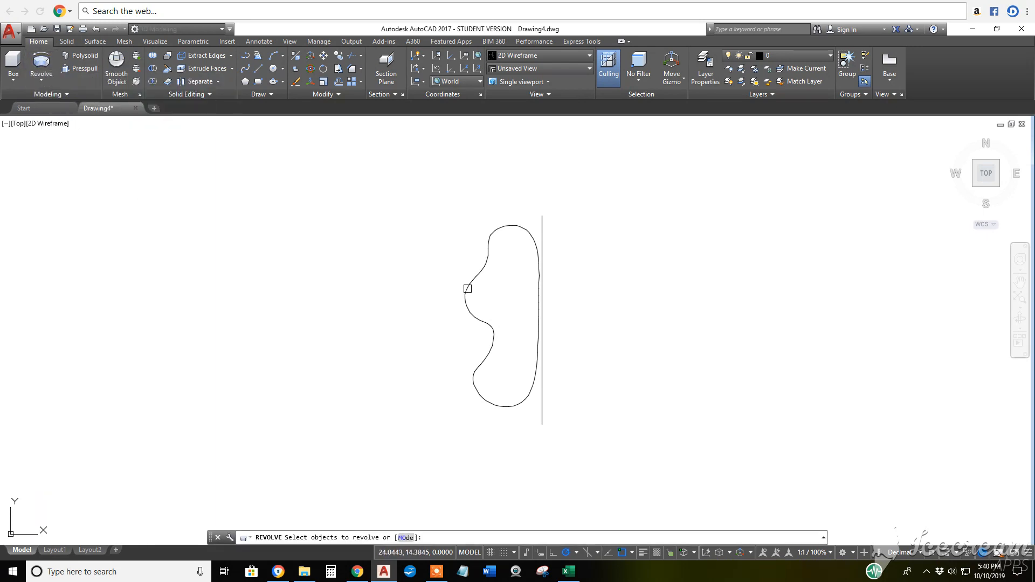
left_click(467, 287)
key("Return")
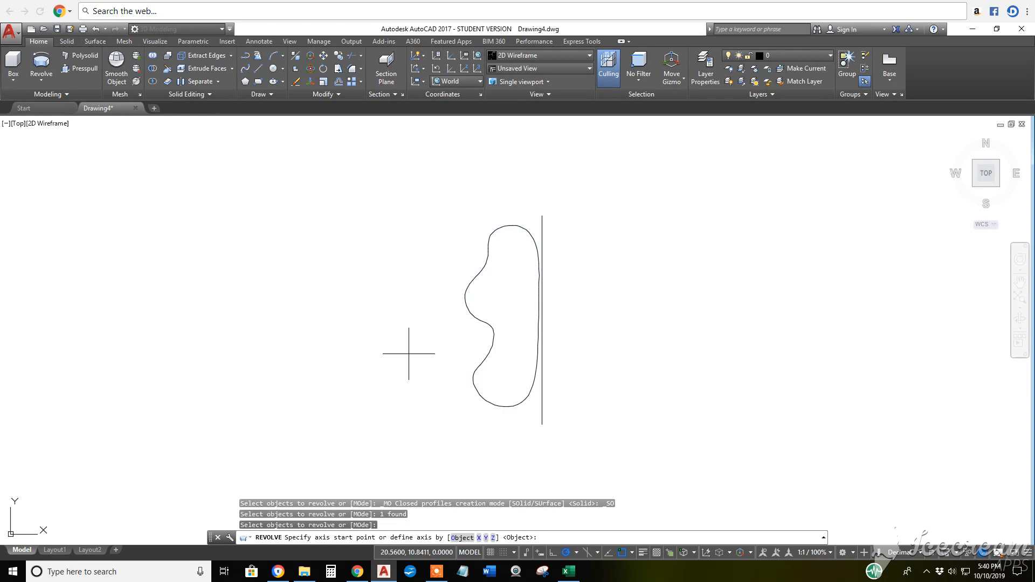
left_click(541, 424)
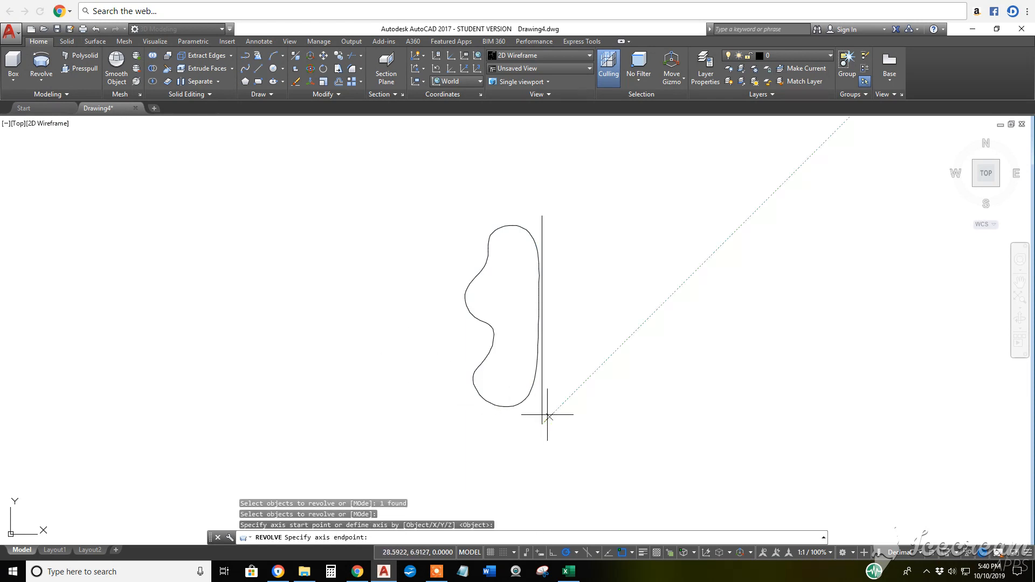
left_click(542, 216)
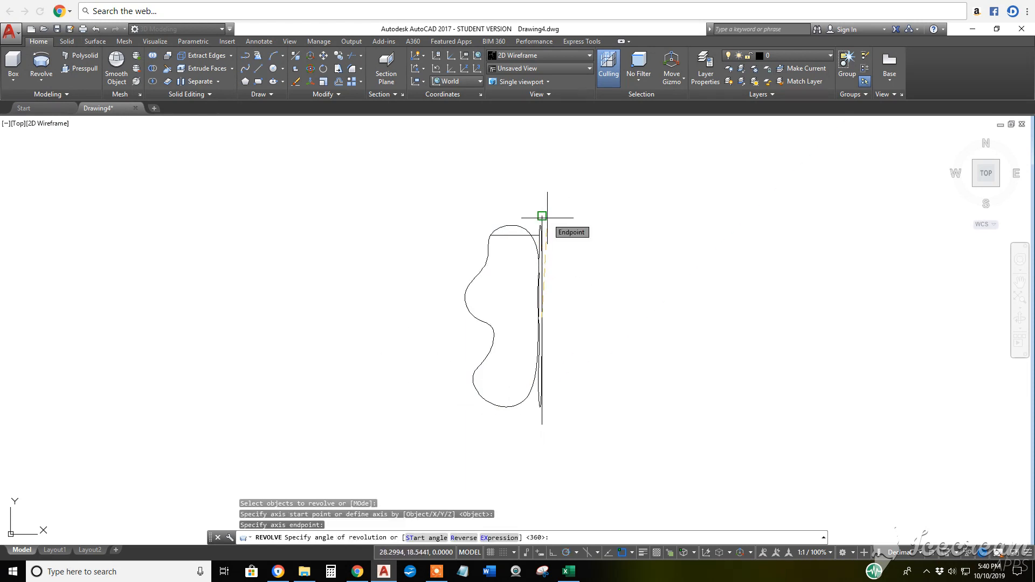
key("Return")
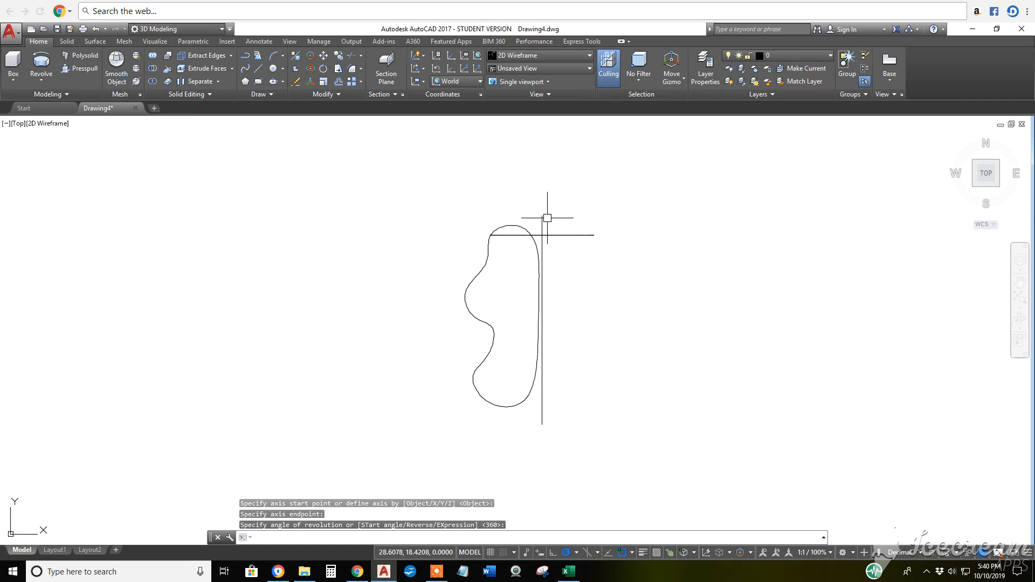
key("Escape")
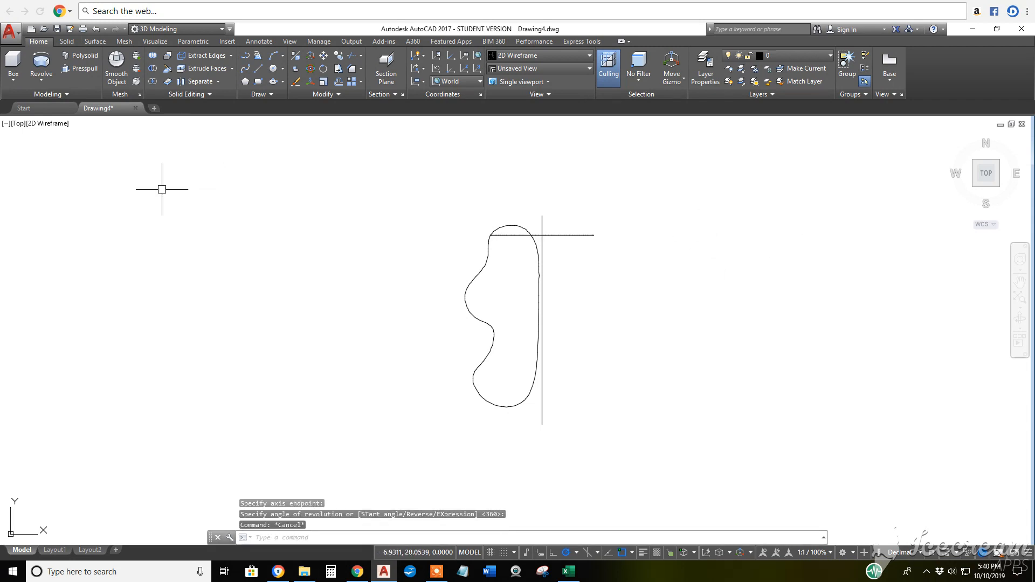
Step: Apply the Conceptual visual style and orbit to a tilted view showing the end of the revolved solid
left_click(59, 123)
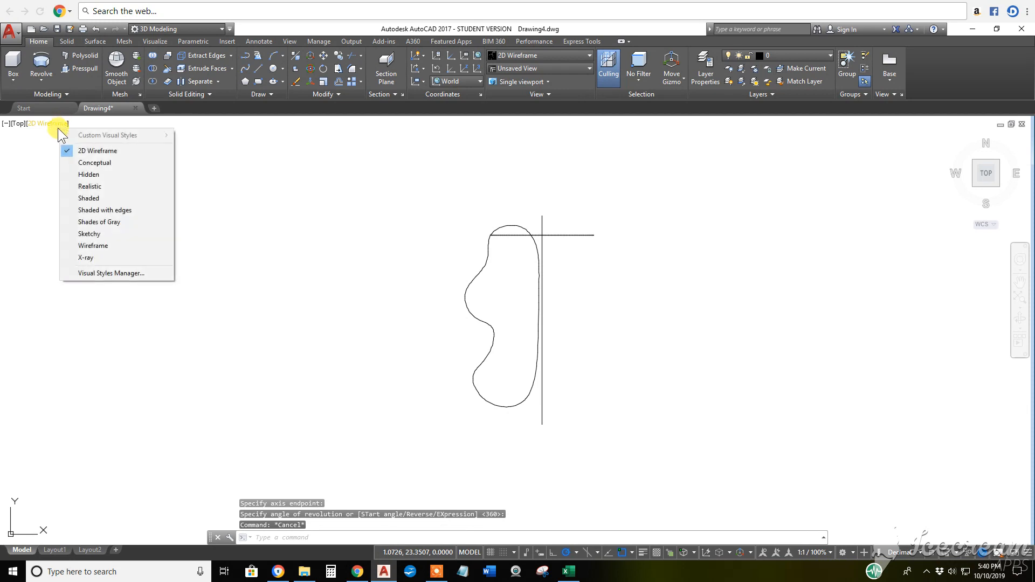
left_click(93, 173)
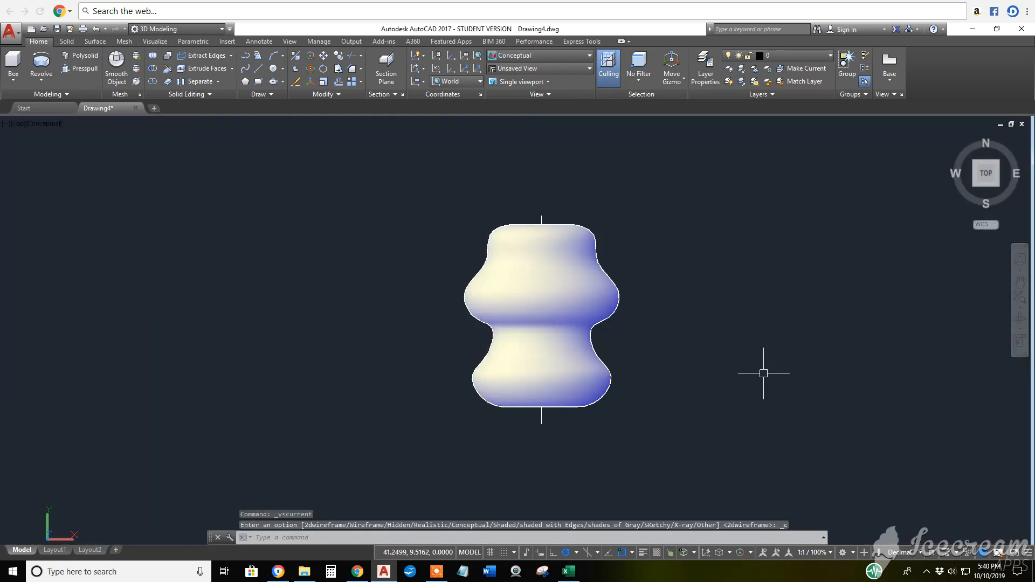
left_click(1020, 319)
left_click_drag(629, 300, 488, 229)
key("Escape")
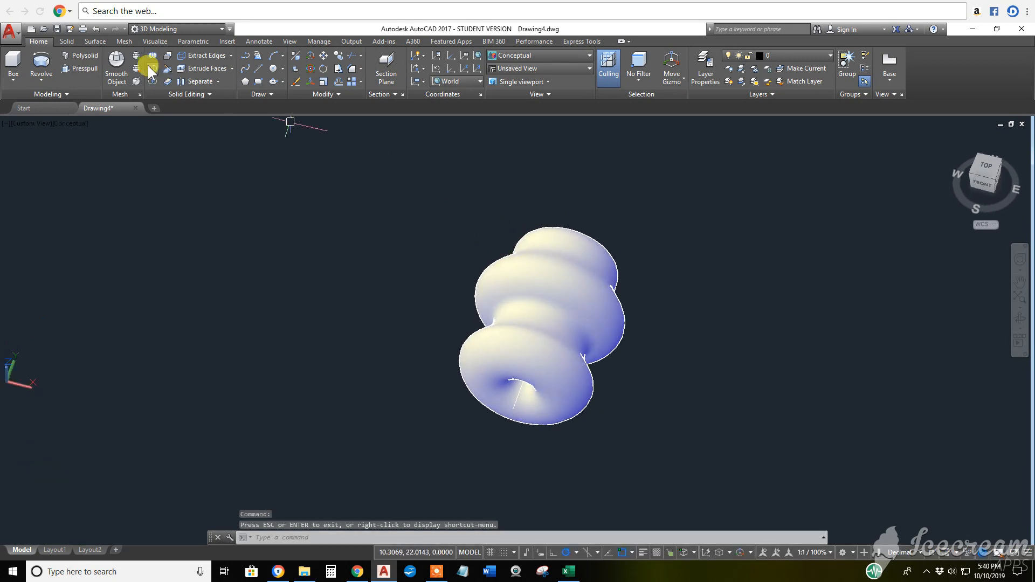
Step: Undo the visual style change, the revolve and the vertical axis line, leaving only the closed profile
left_click(95, 27)
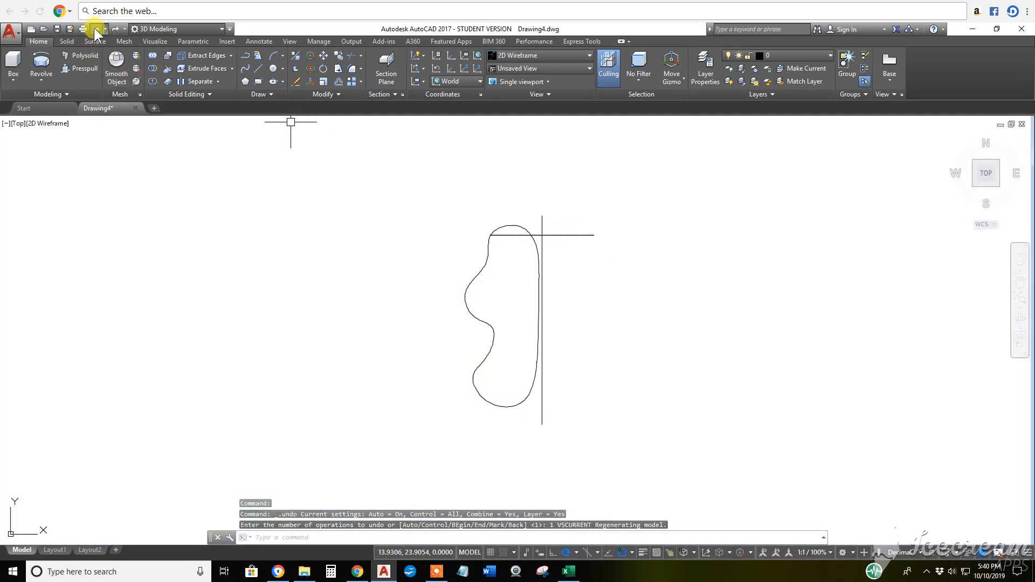
left_click(93, 28)
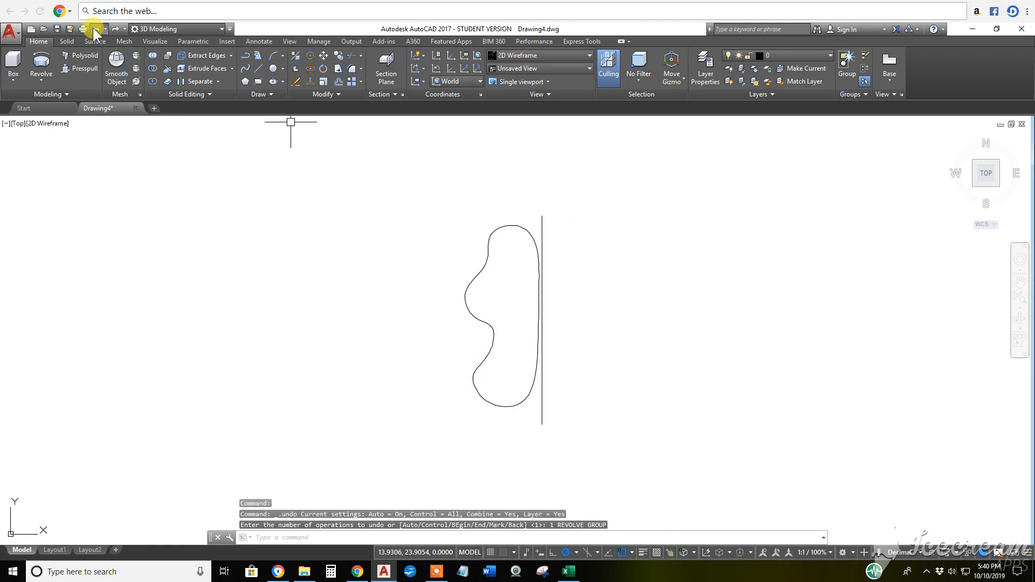
left_click(93, 29)
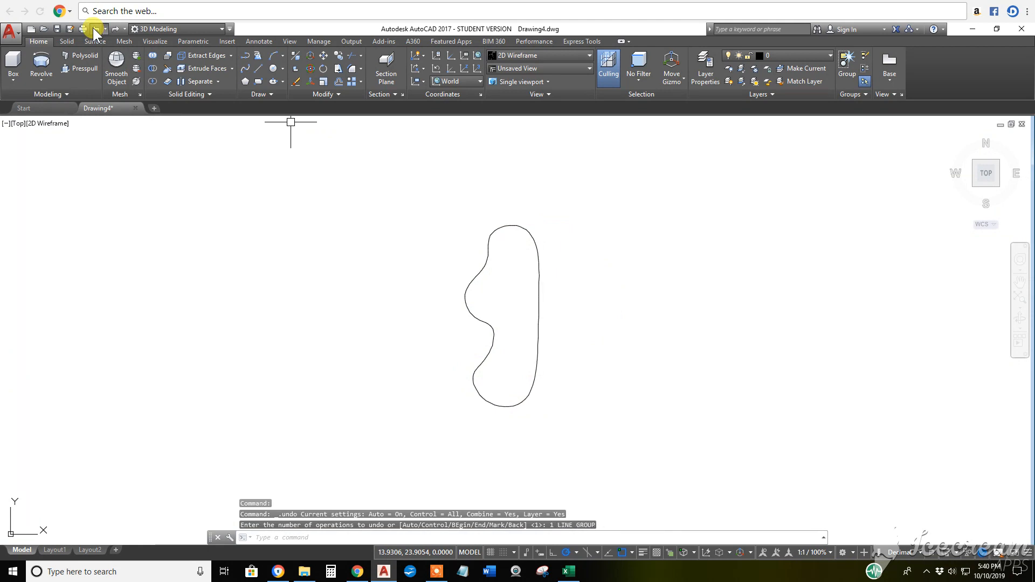
Step: Redo the vertical axis line and draw a polyline from its upper endpoint left, down through the profile and diagonally to its lower endpoint
left_click(114, 29)
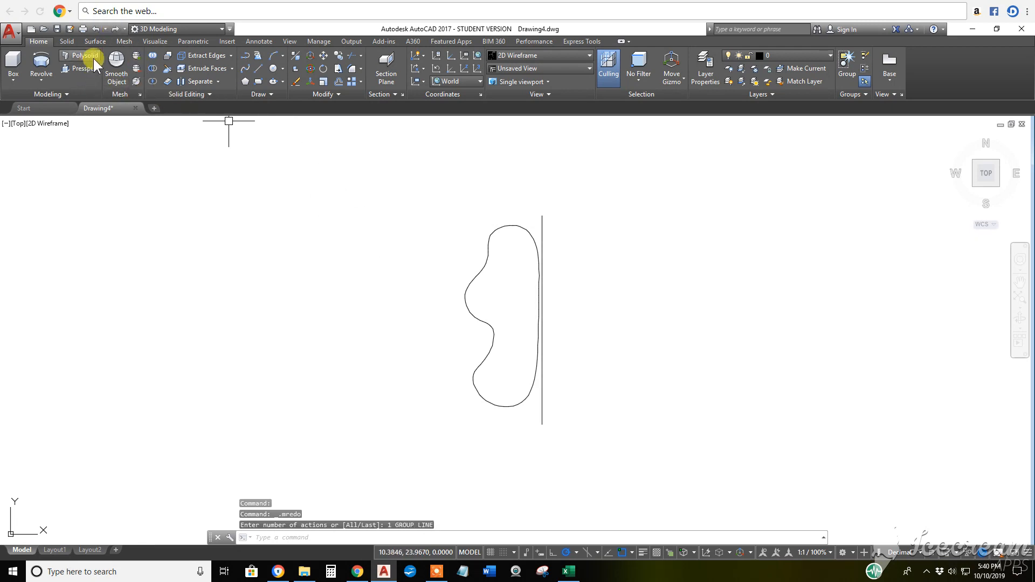
left_click(246, 55)
left_click(542, 216)
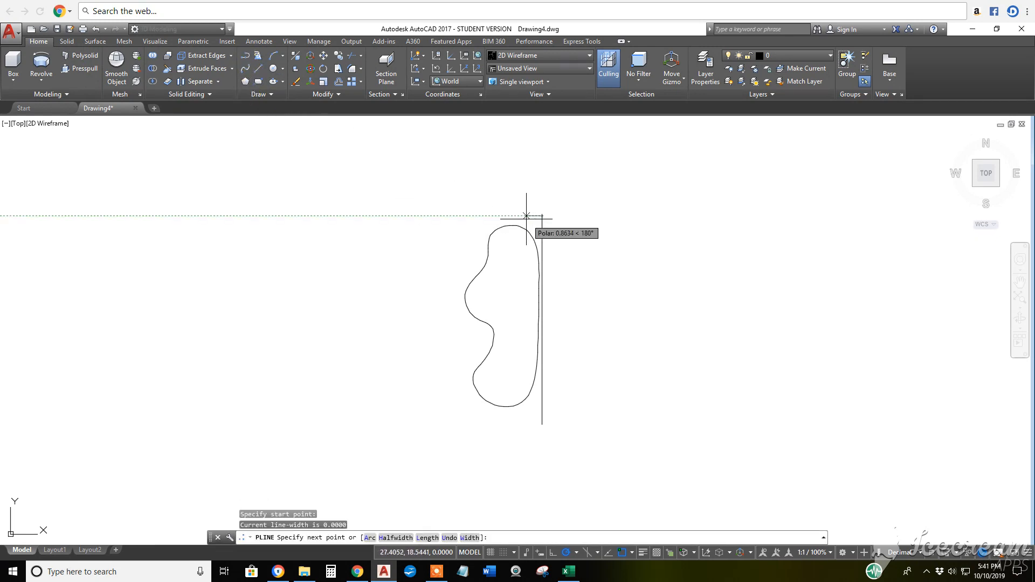
left_click(523, 216)
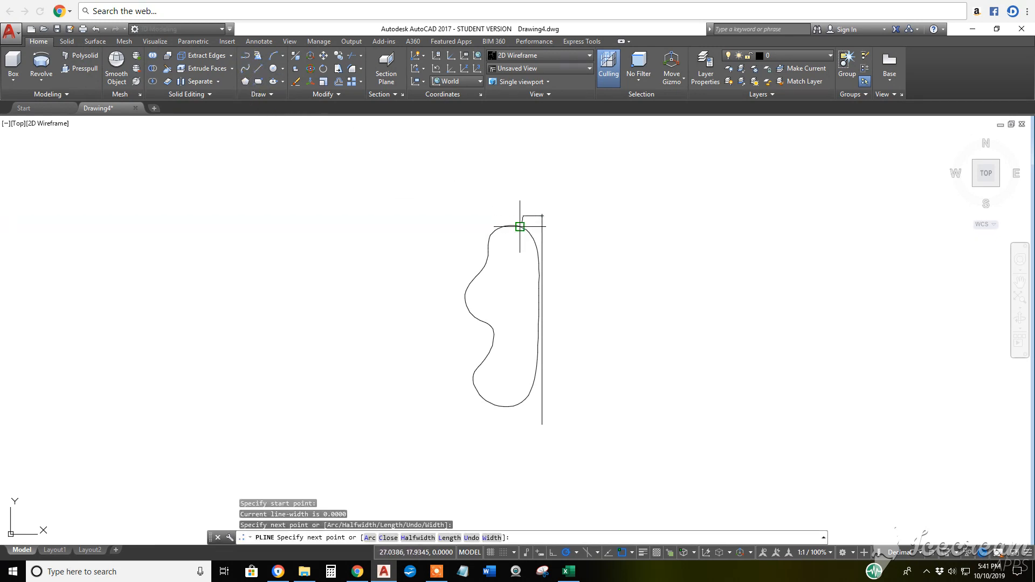
left_click(523, 410)
left_click(542, 424)
key("Return")
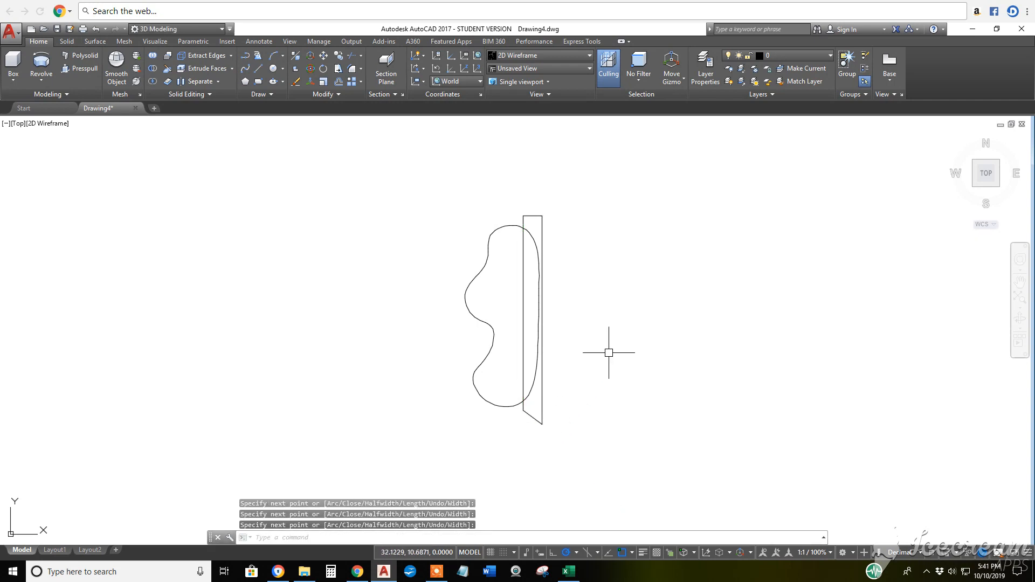
left_click(520, 301)
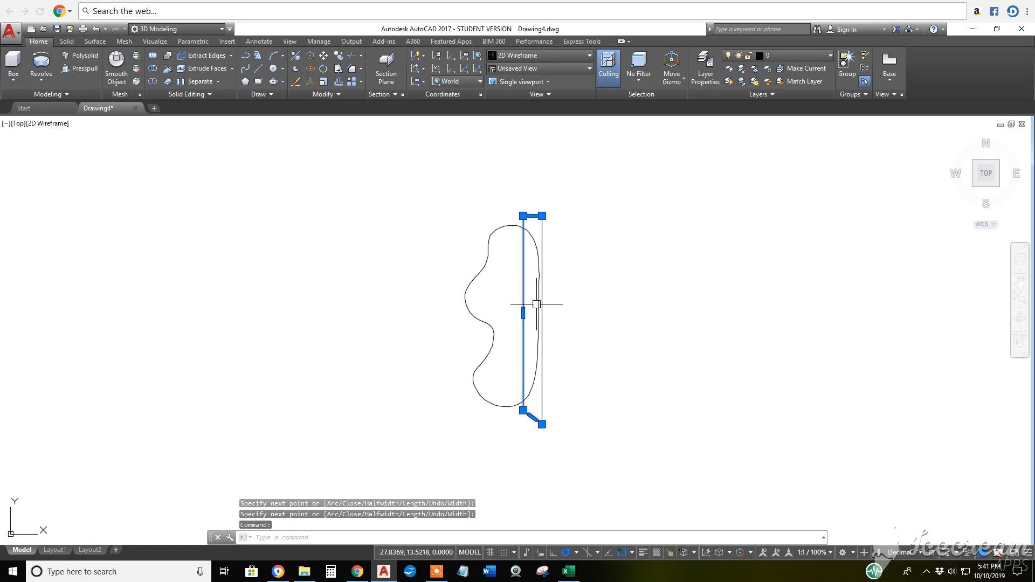
key("Escape")
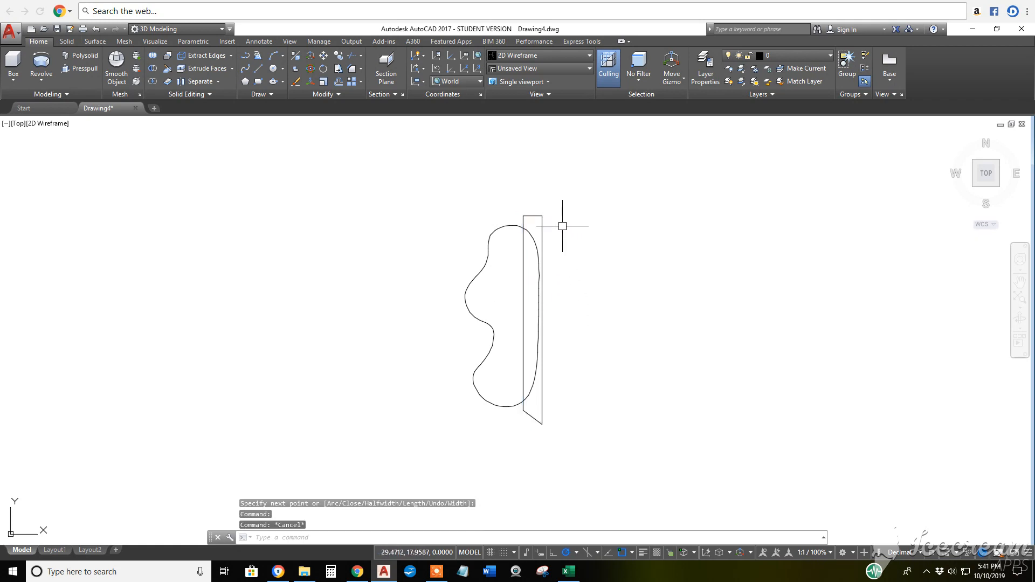
left_click(334, 96)
left_click(337, 123)
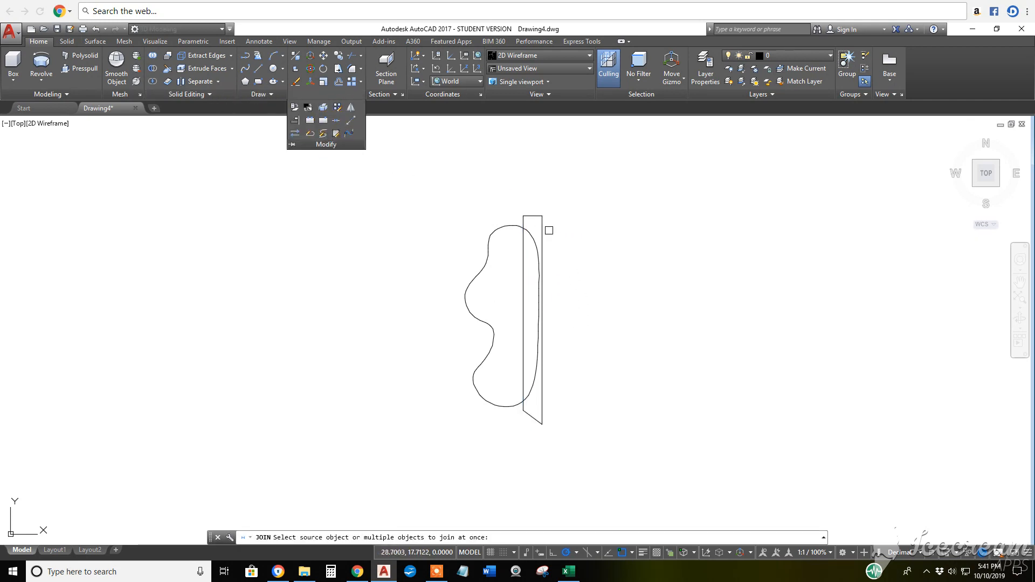
left_click(553, 227)
left_click(521, 198)
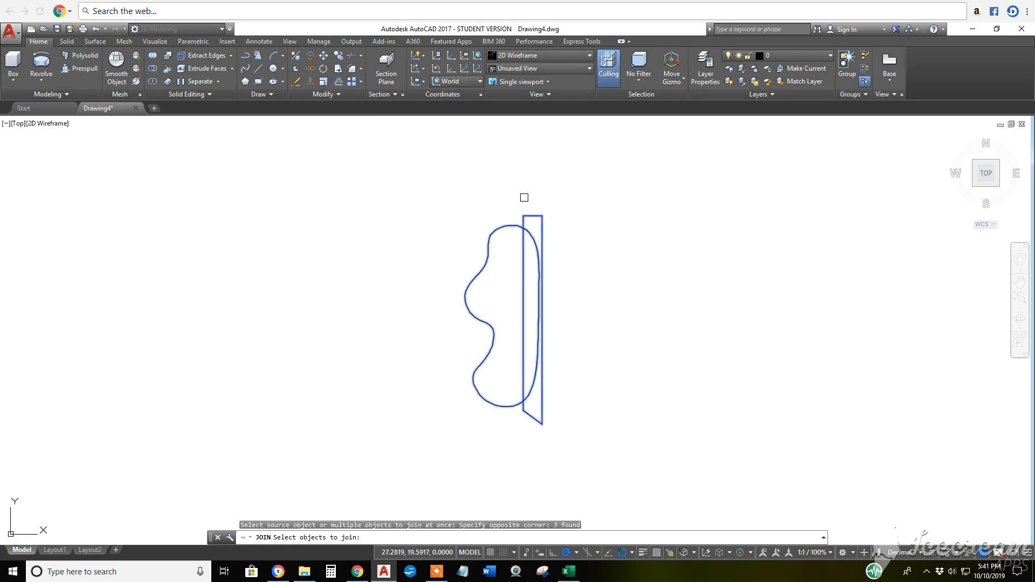
key("Escape")
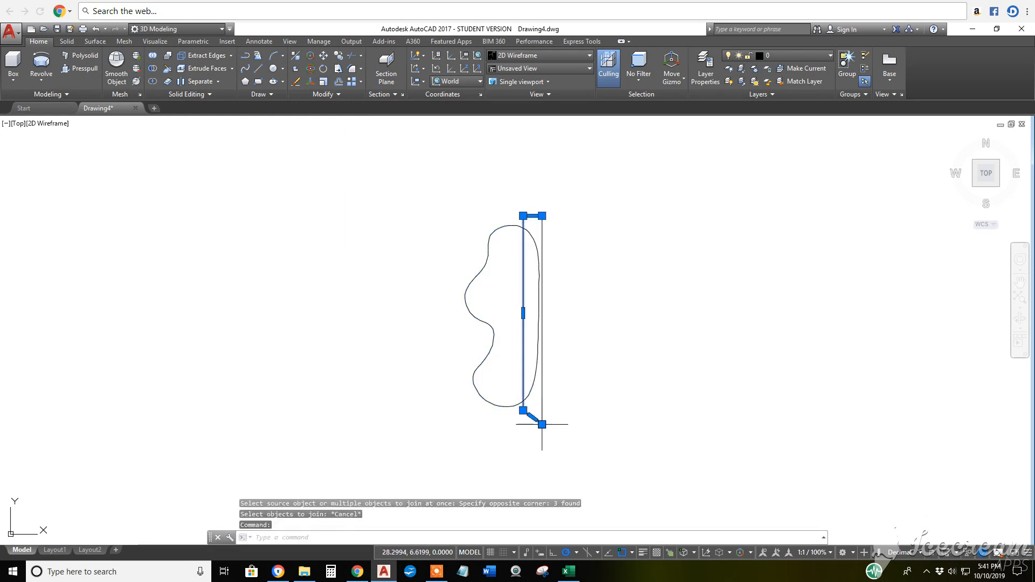
key("Escape")
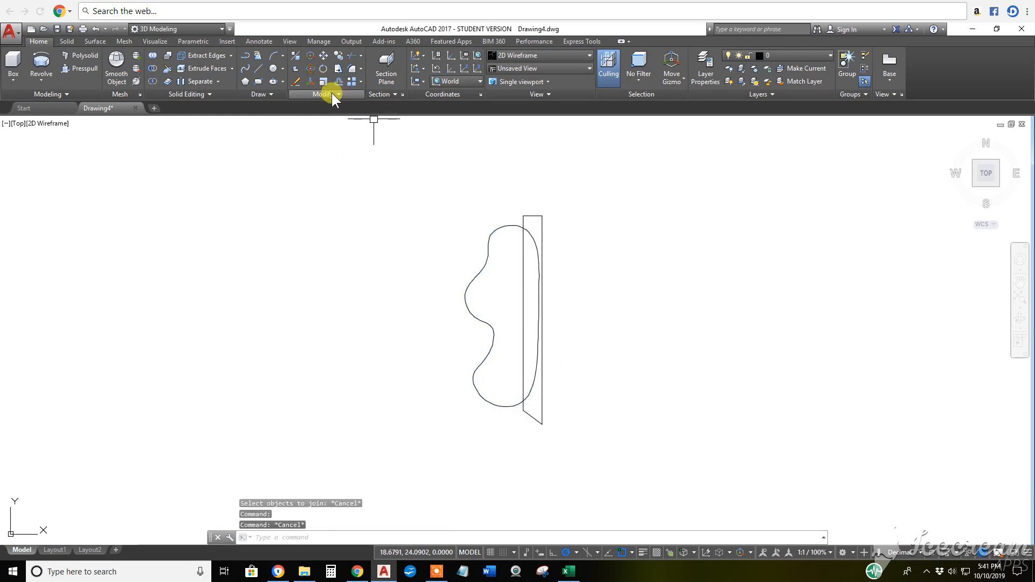
Step: Join the vertical line and the new polyline into one closed outline, leaving the curved profile out of the selection
left_click(332, 94)
left_click(335, 122)
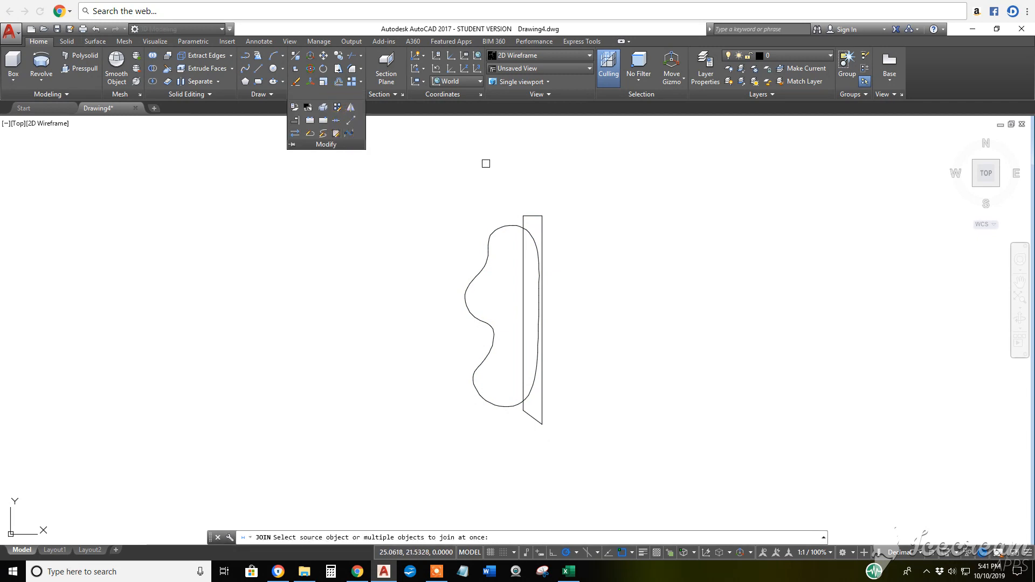
left_click(499, 180)
left_click(583, 456)
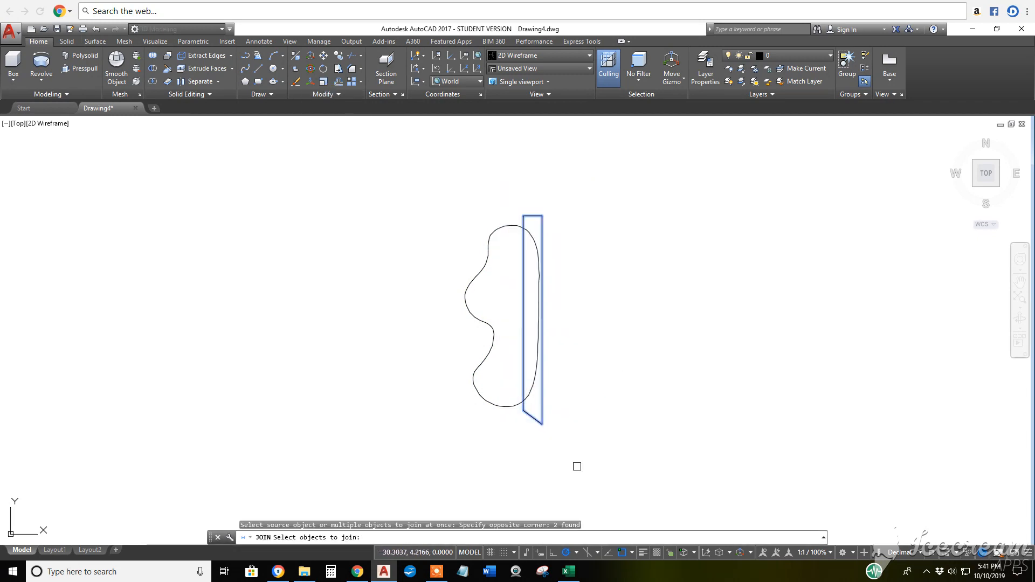
key("Return")
left_click(542, 403)
key("Escape")
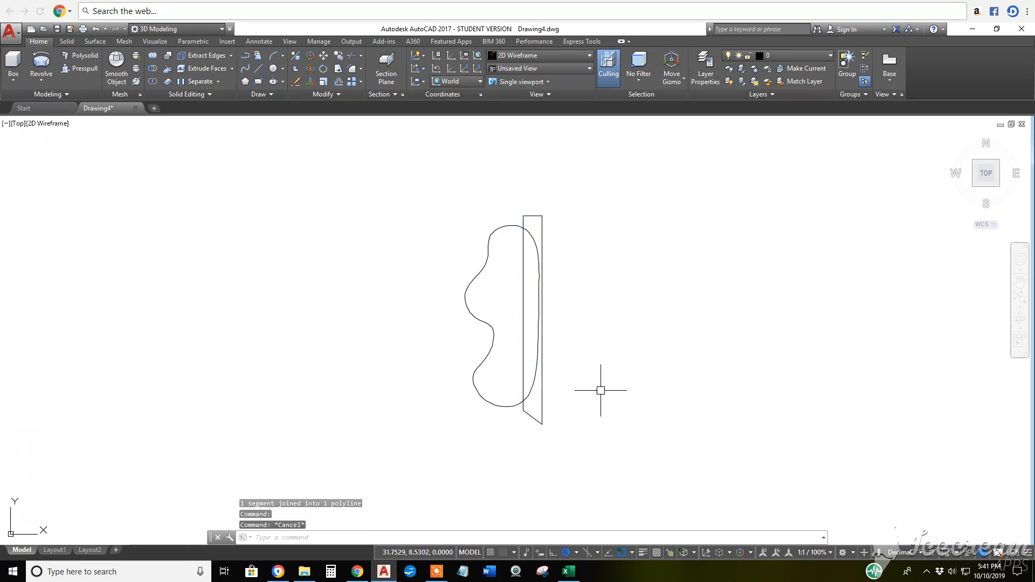
Step: Revolve the curved profile and the joined outline 360 degrees into solids, using the vertical edge's lower and upper endpoints as the axis
left_click(41, 74)
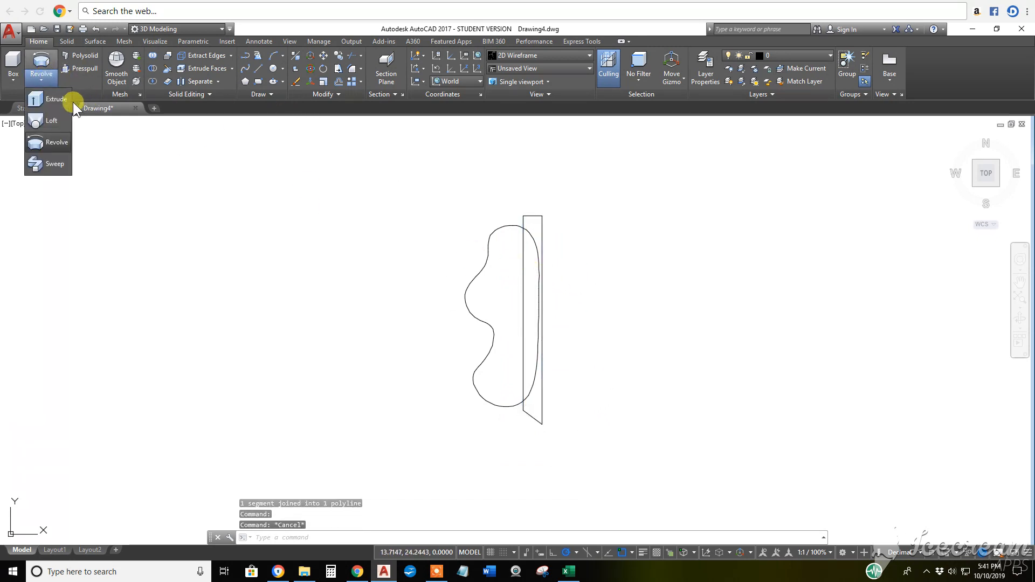
left_click(53, 142)
left_click(564, 297)
left_click(435, 220)
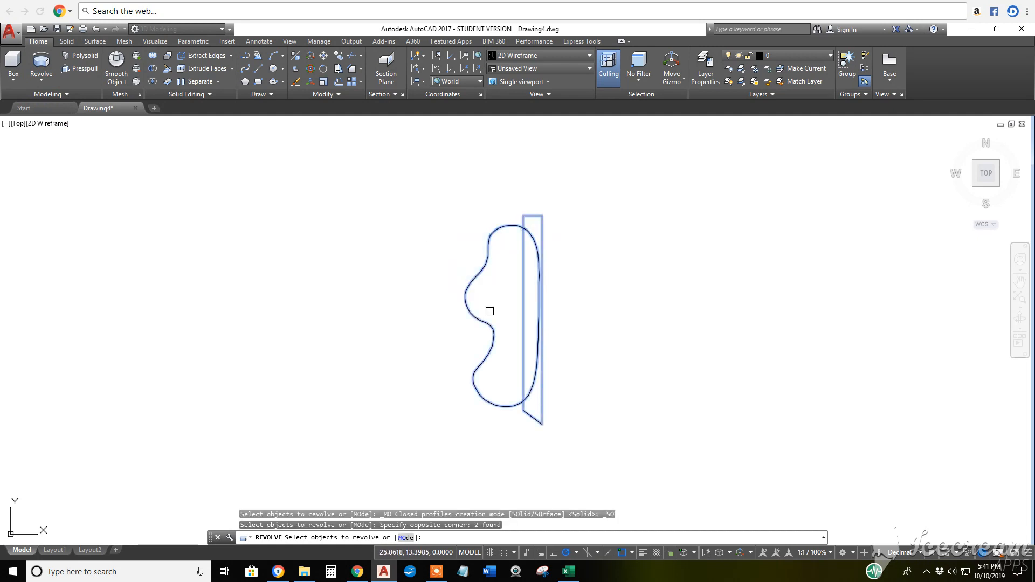
key("Return")
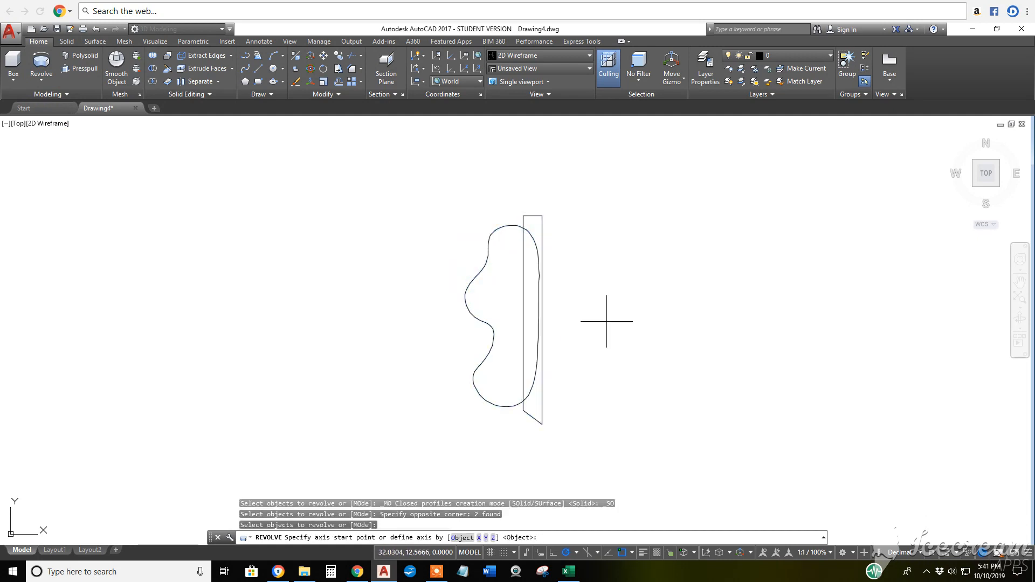
left_click(542, 424)
left_click(542, 216)
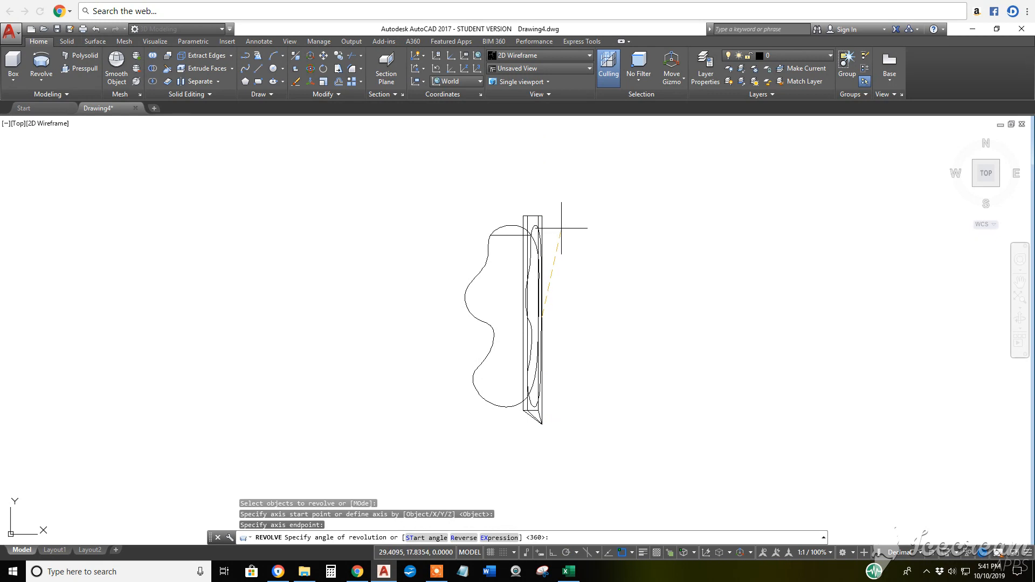
key("Return")
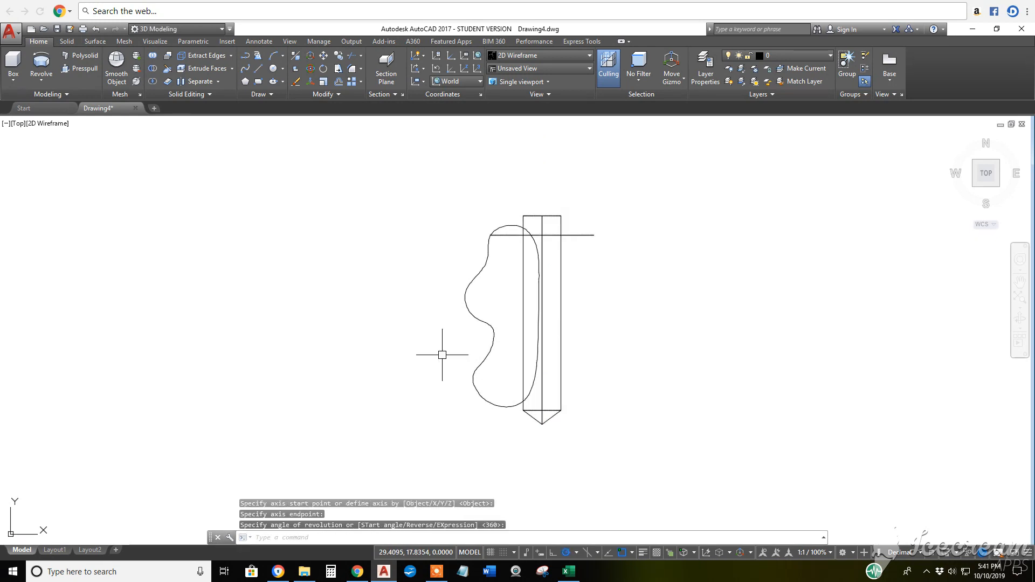
Step: Apply the Conceptual visual style and orbit the revolved solids to a tilted side view showing the pointed end of the shaft
left_click(1020, 318)
left_click_drag(550, 346, 471, 243)
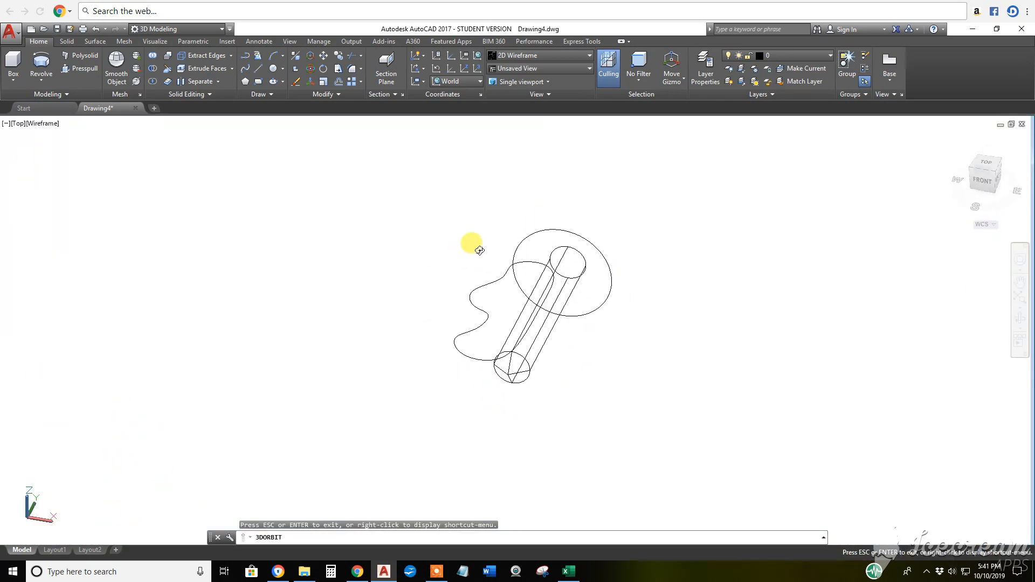
key("Escape")
left_click(75, 124)
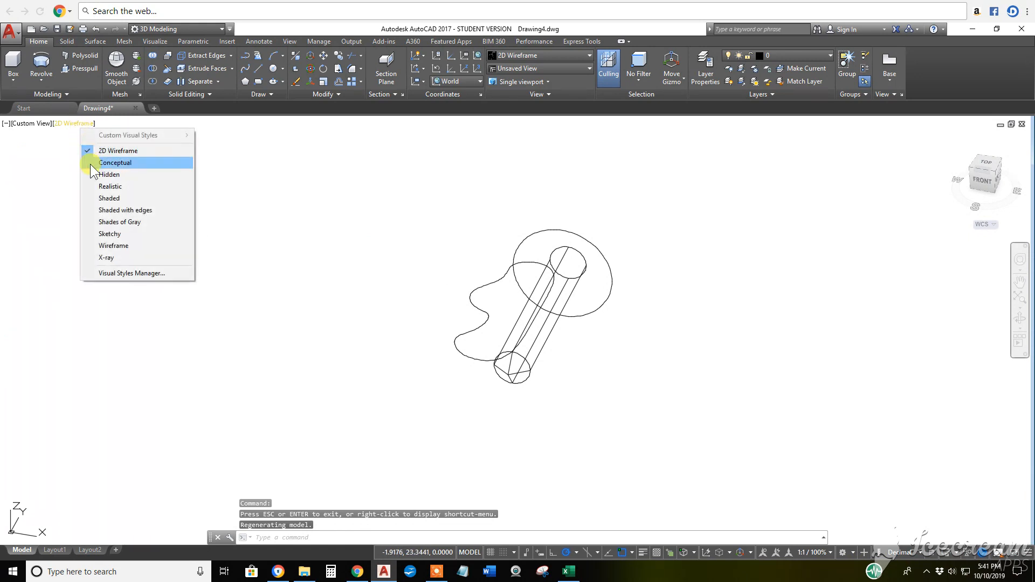
left_click(113, 163)
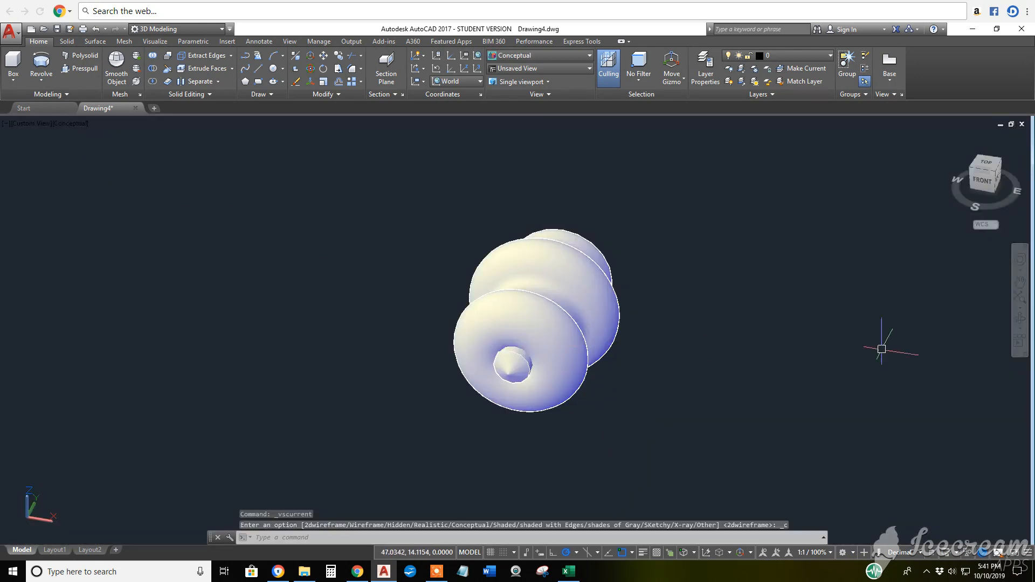
left_click(1019, 318)
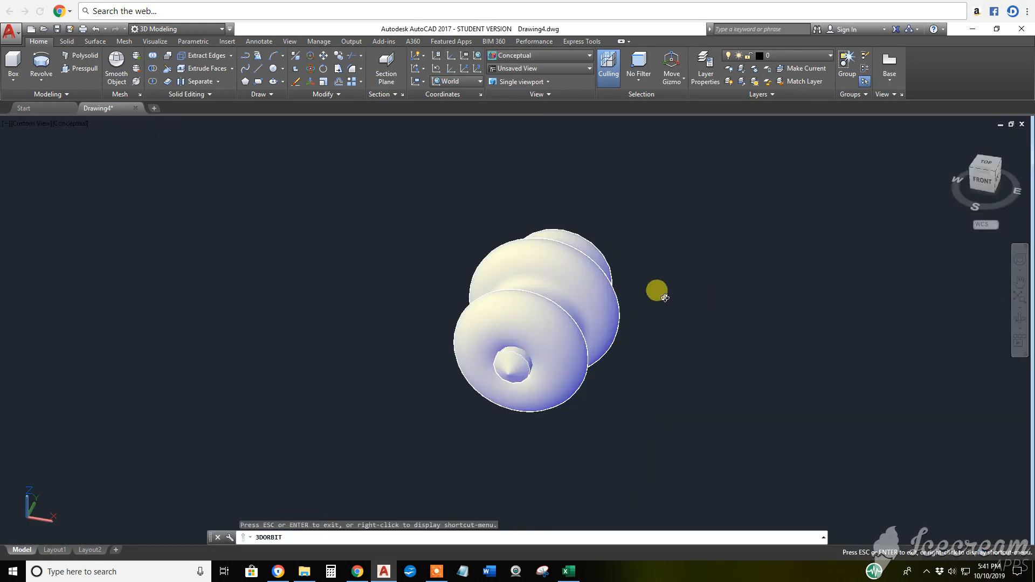
mouse_move(665, 298)
left_mouse_down()
mouse_move(617, 354)
mouse_move(586, 268)
mouse_move(498, 296)
mouse_move(535, 316)
mouse_move(507, 302)
mouse_move(440, 182)
mouse_move(616, 228)
mouse_move(681, 204)
mouse_move(746, 313)
mouse_move(695, 374)
mouse_move(727, 238)
mouse_move(698, 296)
mouse_move(682, 368)
mouse_move(645, 344)
left_mouse_up()
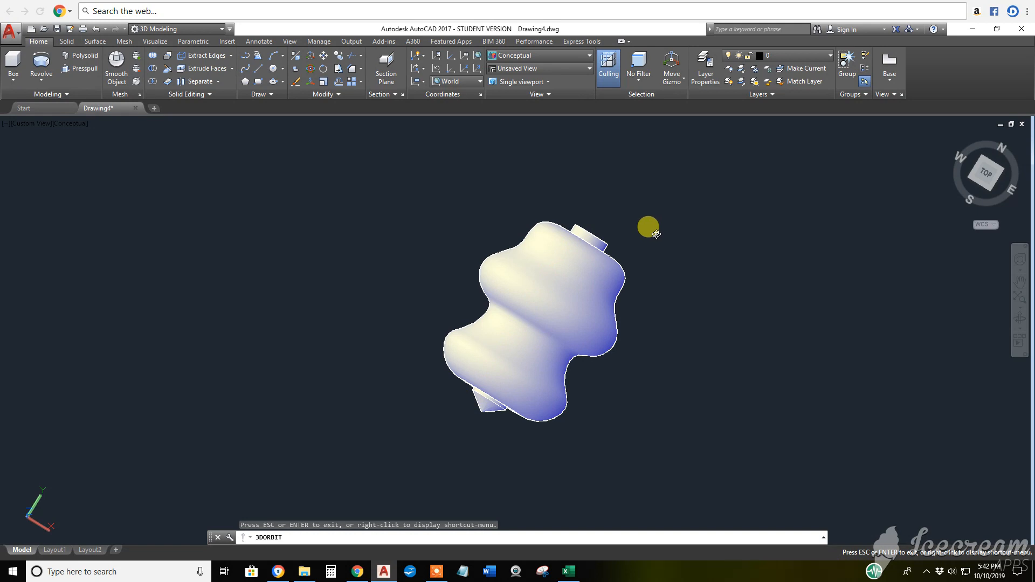
left_click_drag(600, 229, 477, 274)
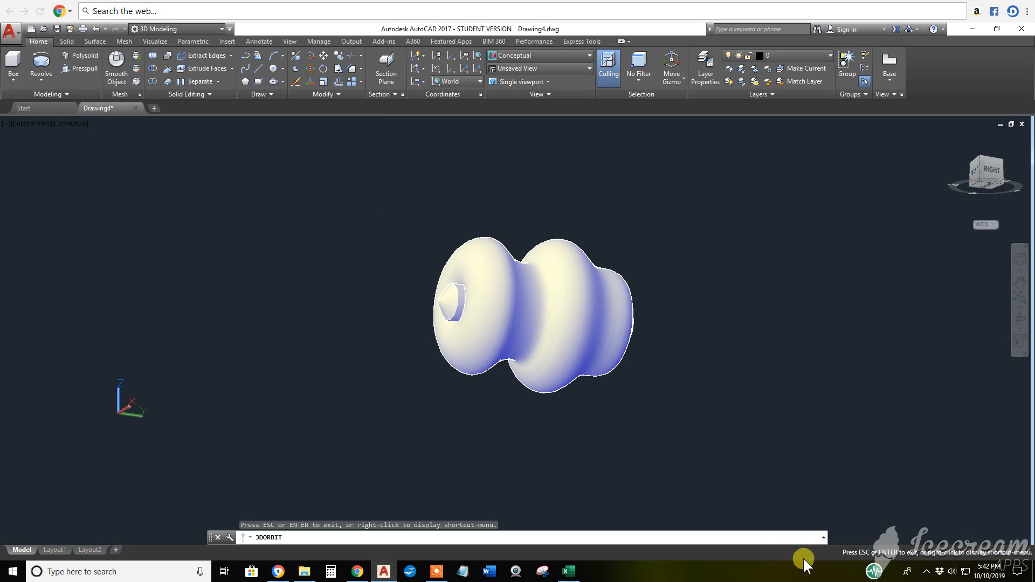
left_click(435, 572)
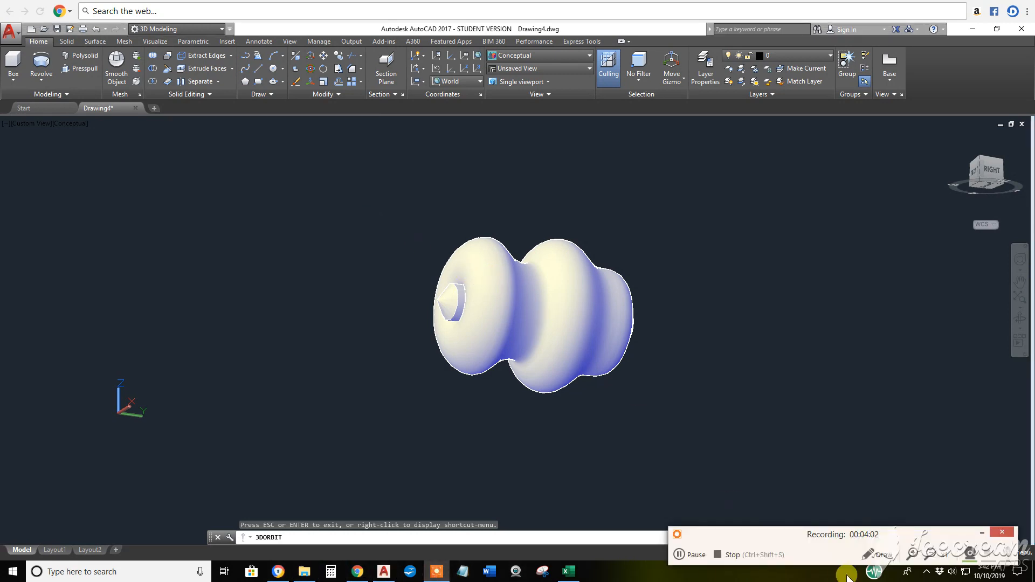